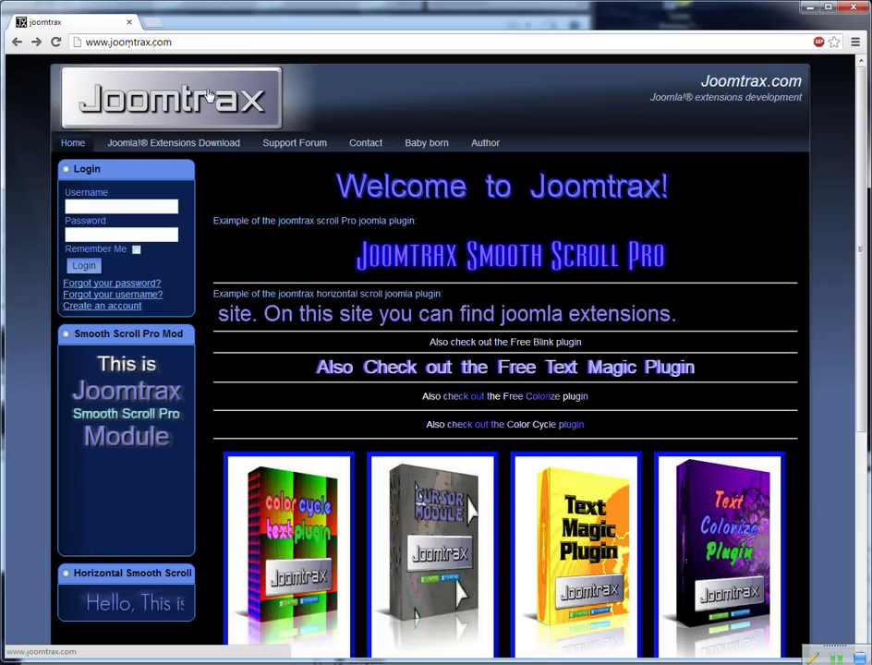
Step: Scroll down the joomtrax.com home page to the row showing the Text Blink Plugin box
scroll(473, 175, down, 1)
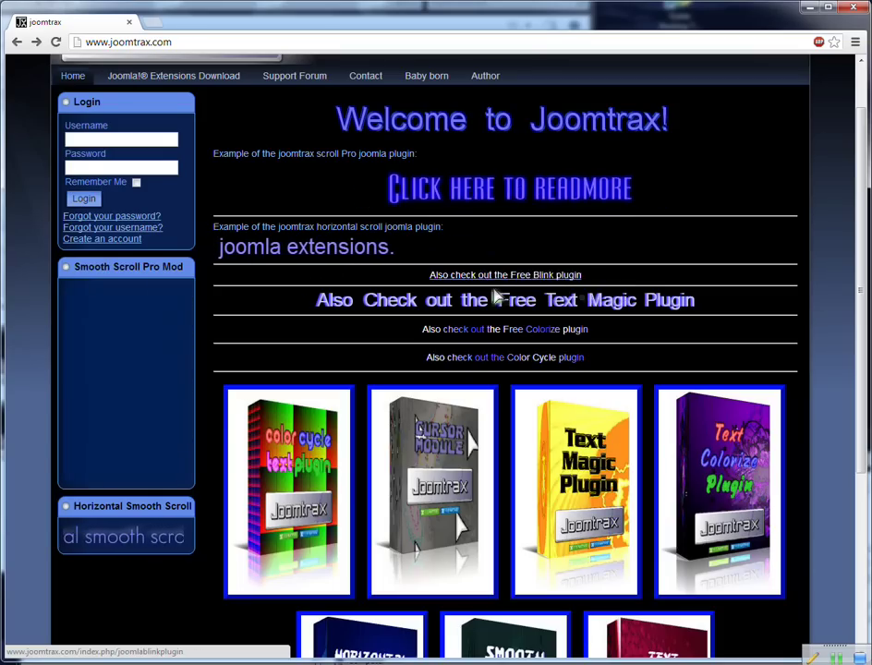
scroll(496, 295, down, 3)
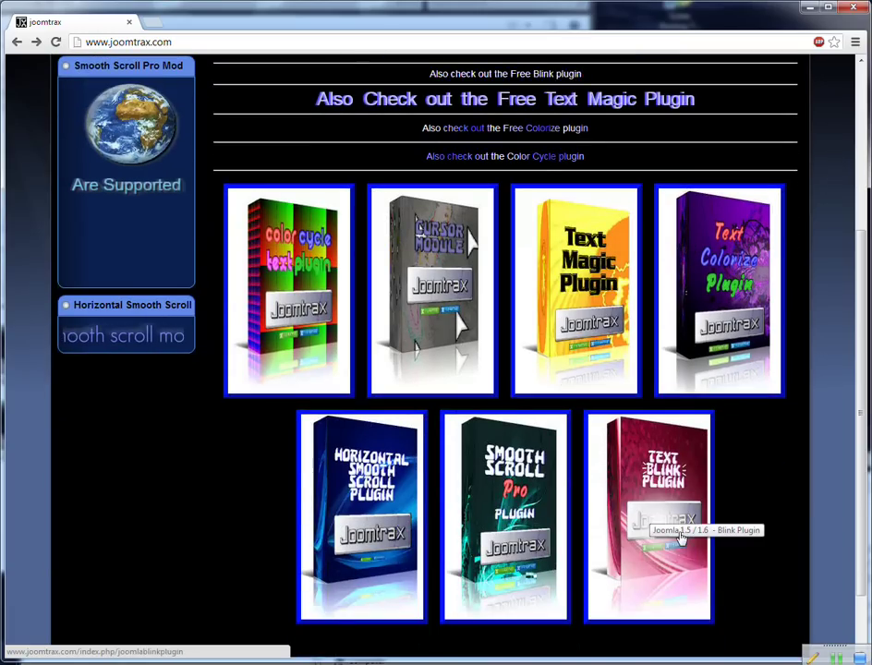
Step: Open the Text Blink Plugin page, look it over, and download FreeBlinkPluginUnzipFirst.zip
click(615, 537)
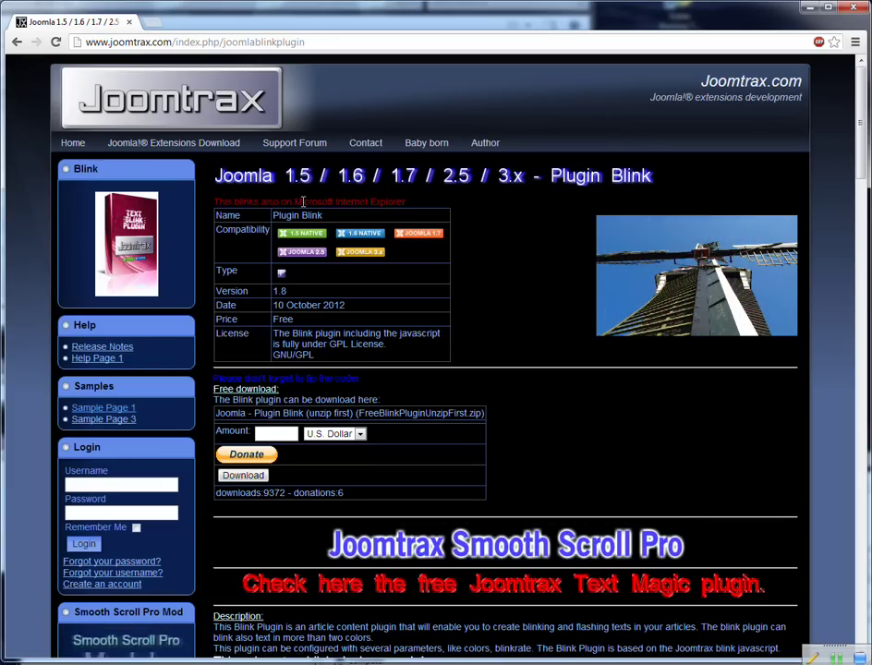
scroll(360, 386, down, 3)
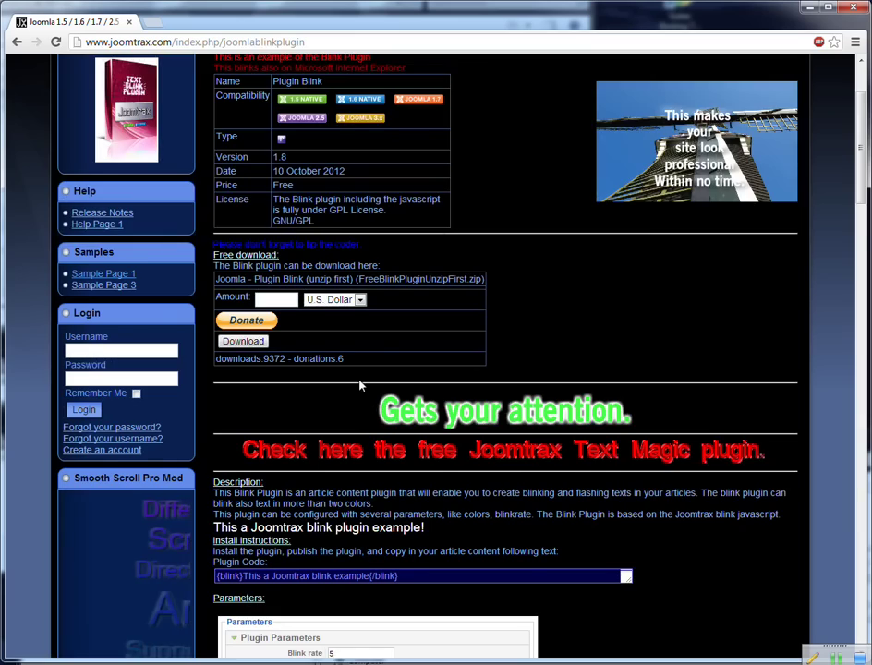
scroll(360, 386, down, 4)
scroll(360, 347, down, 4)
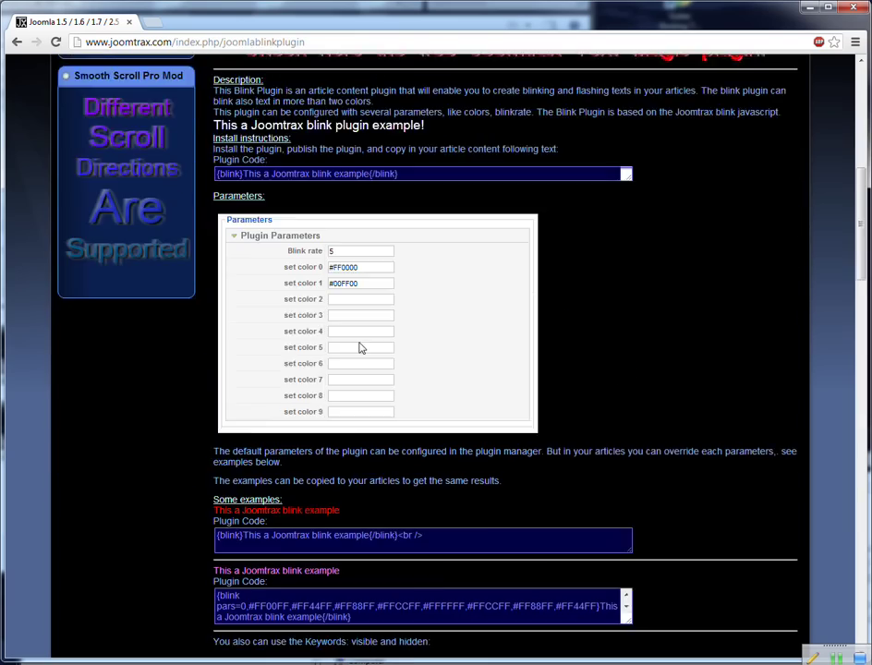
scroll(360, 347, down, 3)
scroll(414, 350, up, 9)
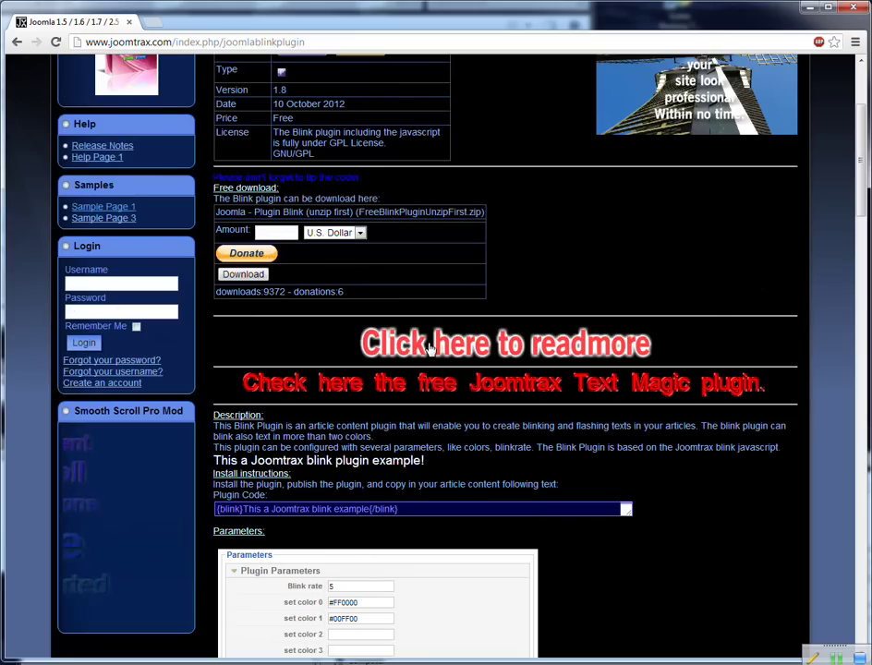
scroll(454, 276, up, 4)
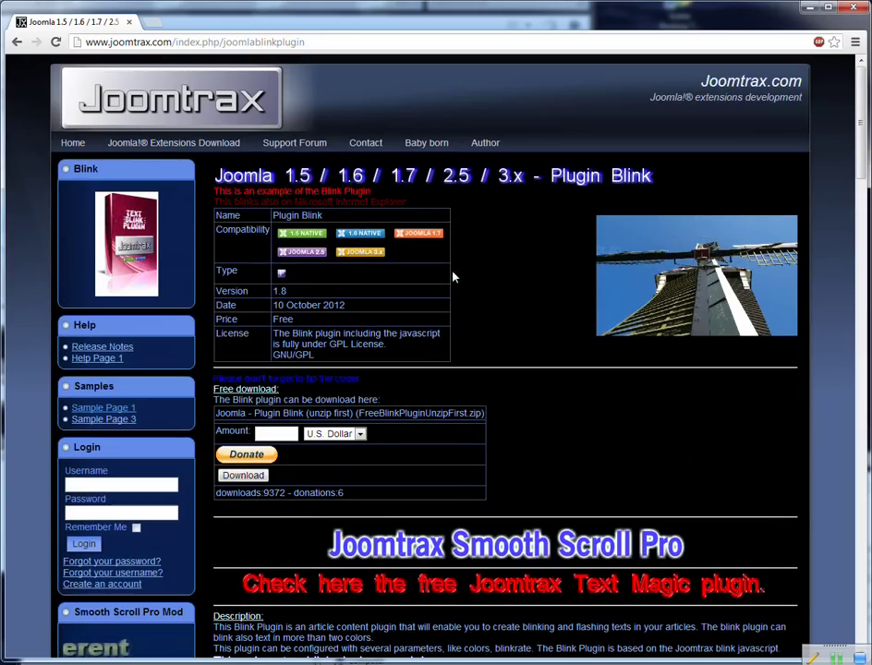
click(242, 476)
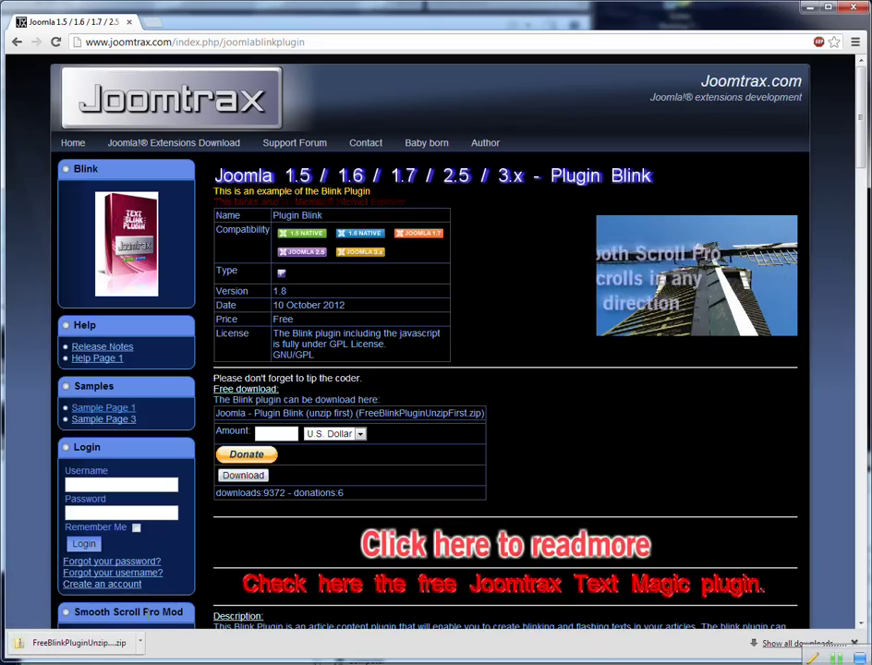
Step: Show FreeBlinkPluginUnzipFirst.zip in its folder and extract all of it into the suggested folder
click(140, 644)
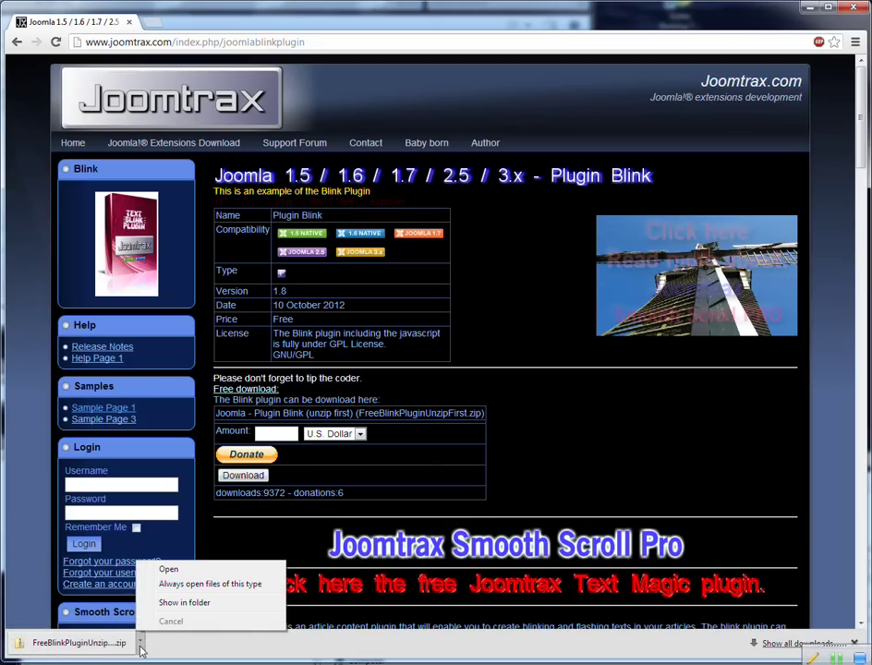
click(166, 604)
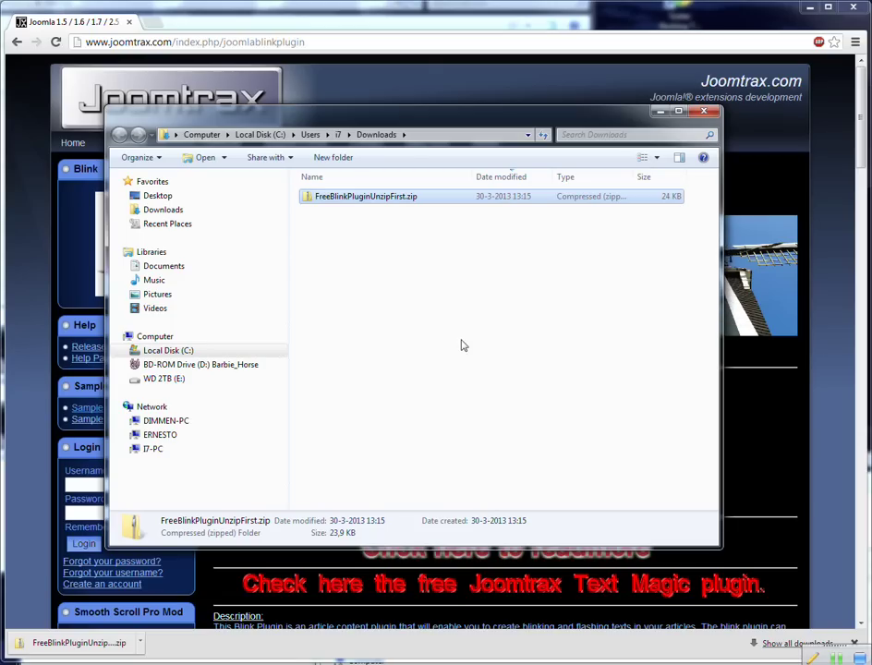
right_click(388, 199)
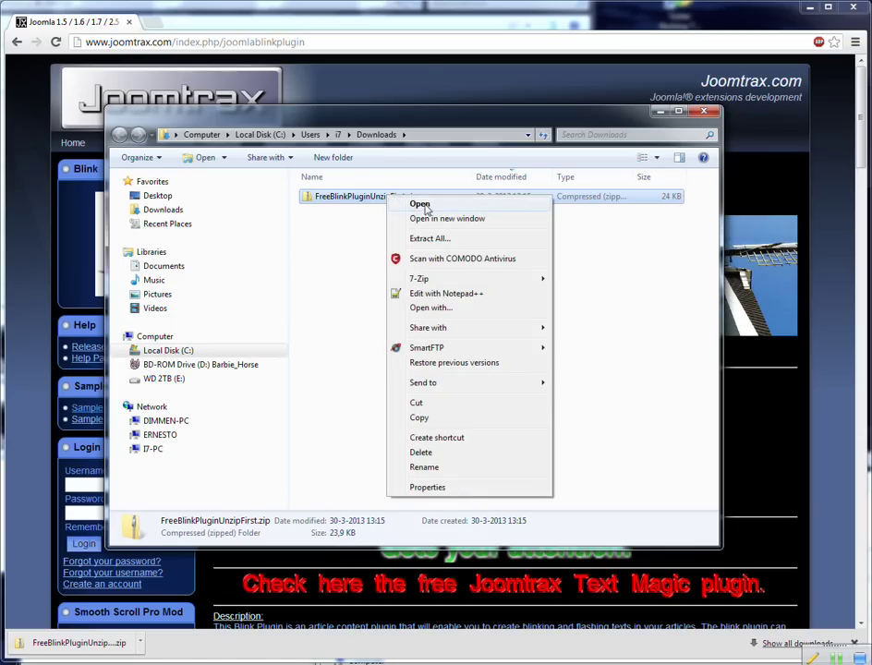
click(424, 239)
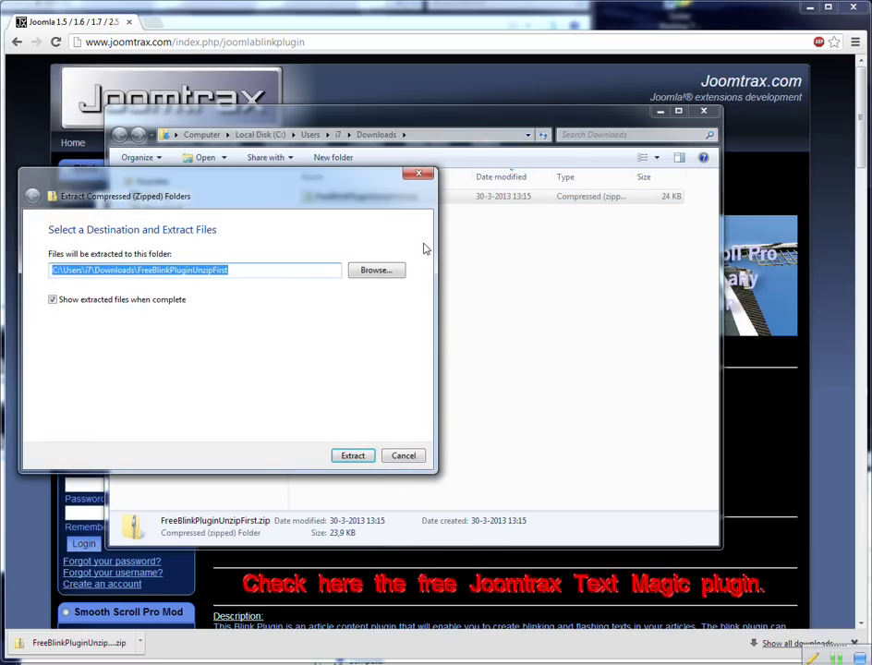
click(355, 458)
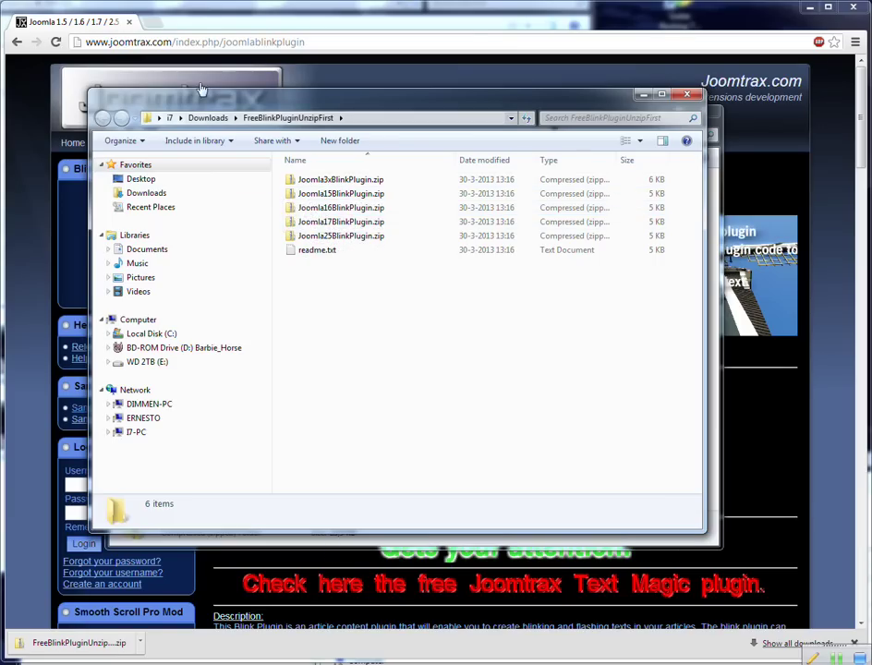
click(151, 23)
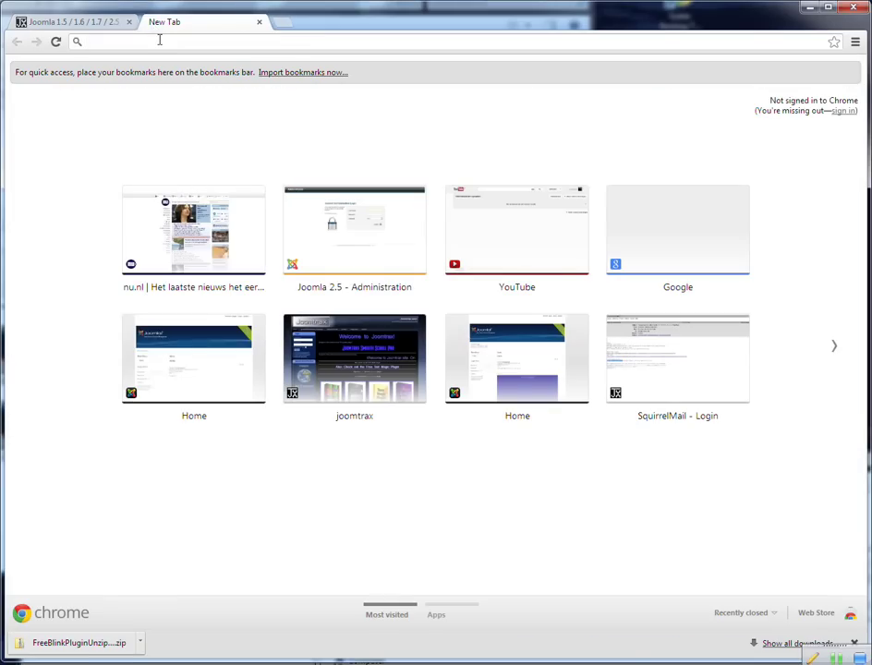
text(www.)
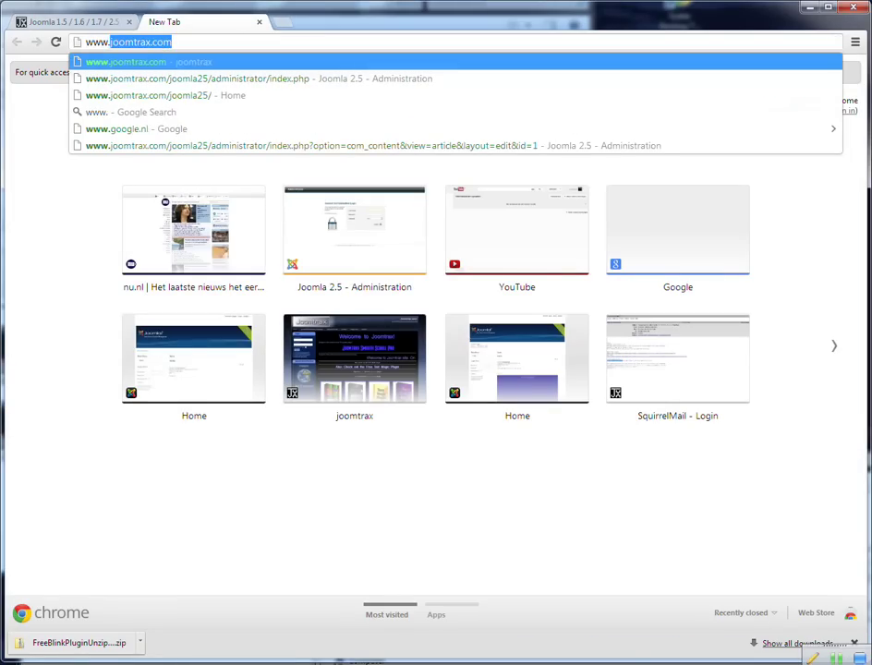
key(Right)
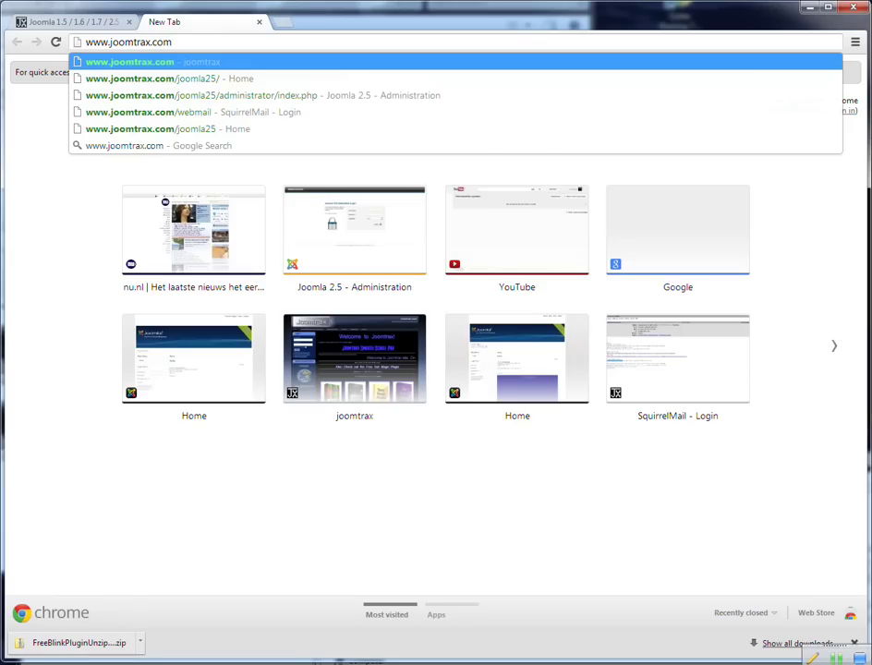
text(/joom)
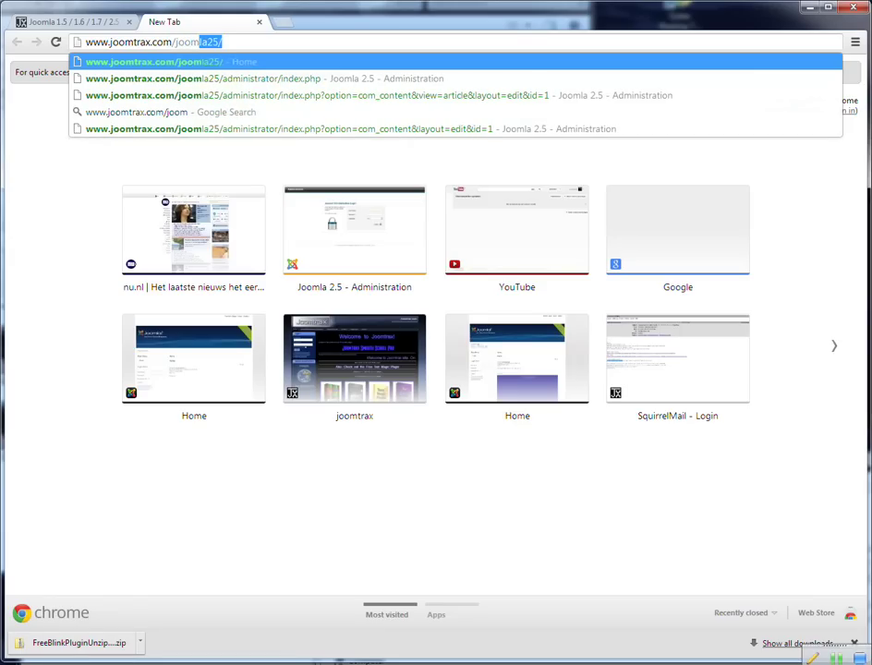
key(Return)
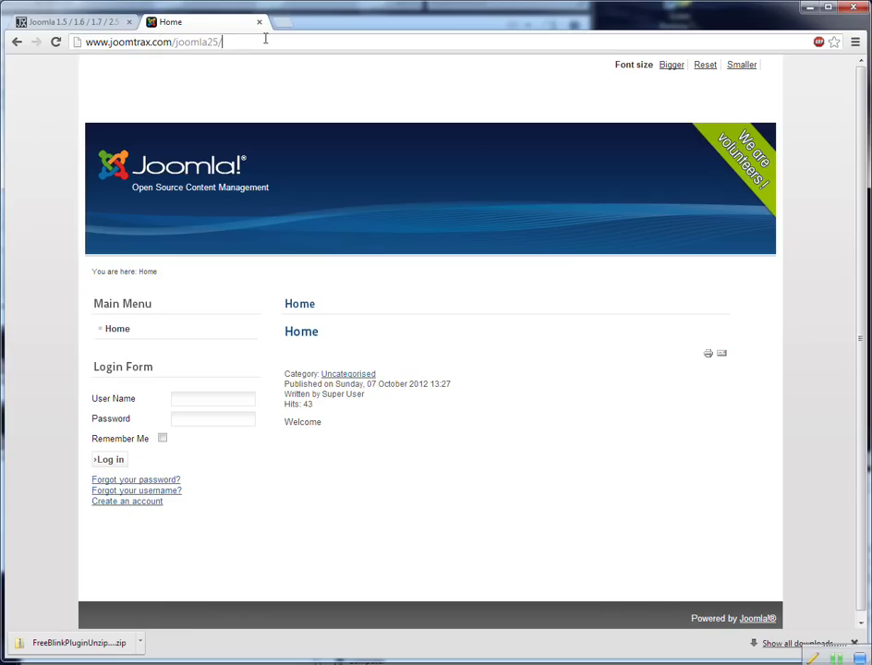
Step: Copy the site address and load its administrator/index.php login page in another new tab
click(260, 40)
key(ctrl+c)
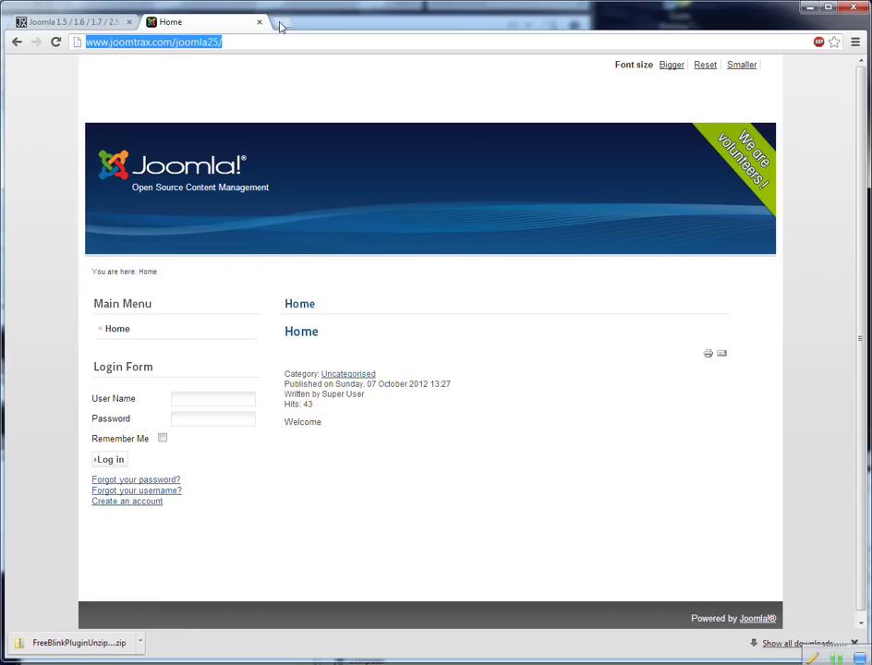
click(281, 25)
key(ctrl+v)
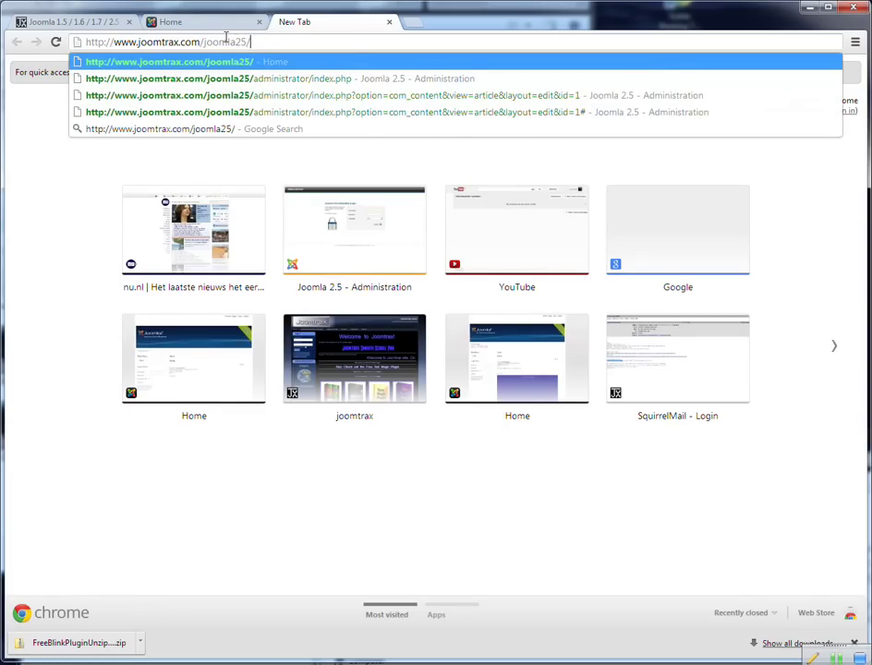
text(admin)
key(Down)
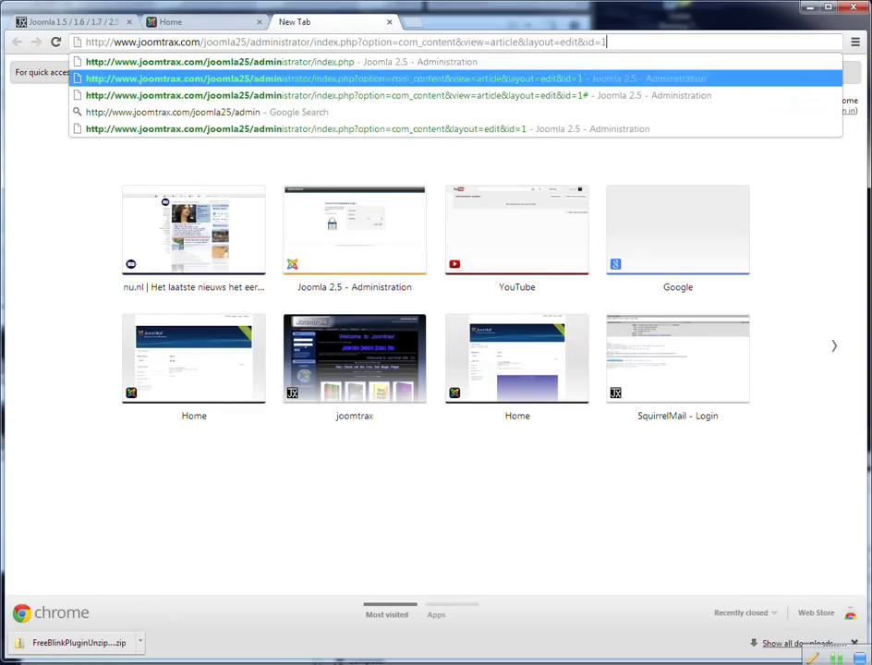
key(Up)
key(Return)
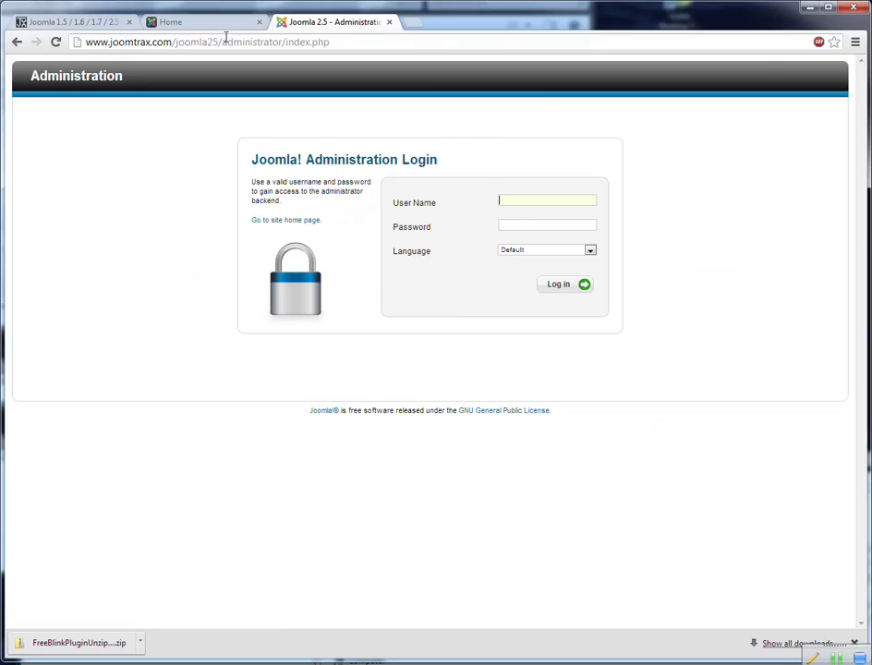
Step: Log in to the administrator and upload and install the Joomla25BlinkPlugin.zip package
text(admin)
key(Return)
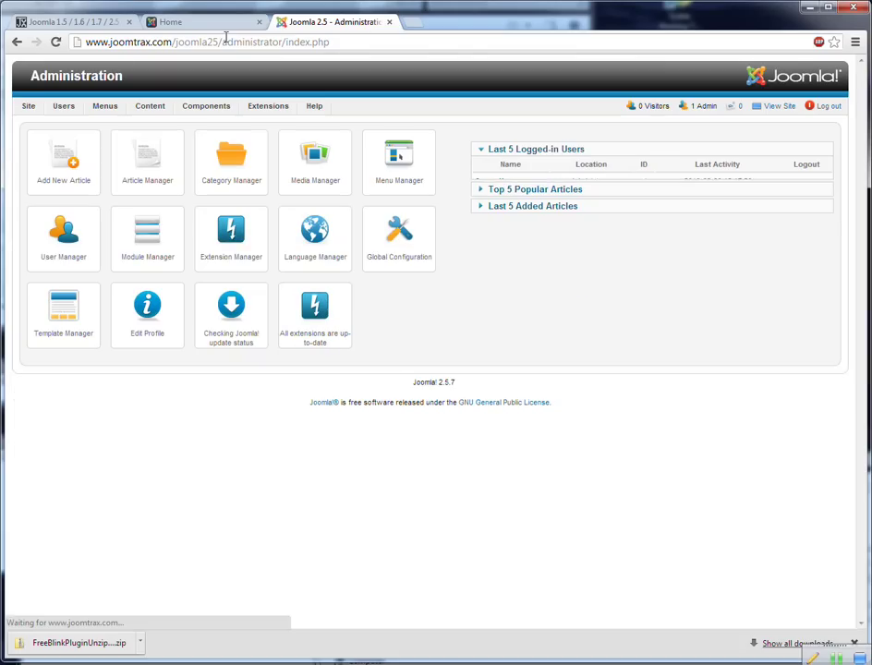
mouse_move(308, 108)
mouse_move(269, 108)
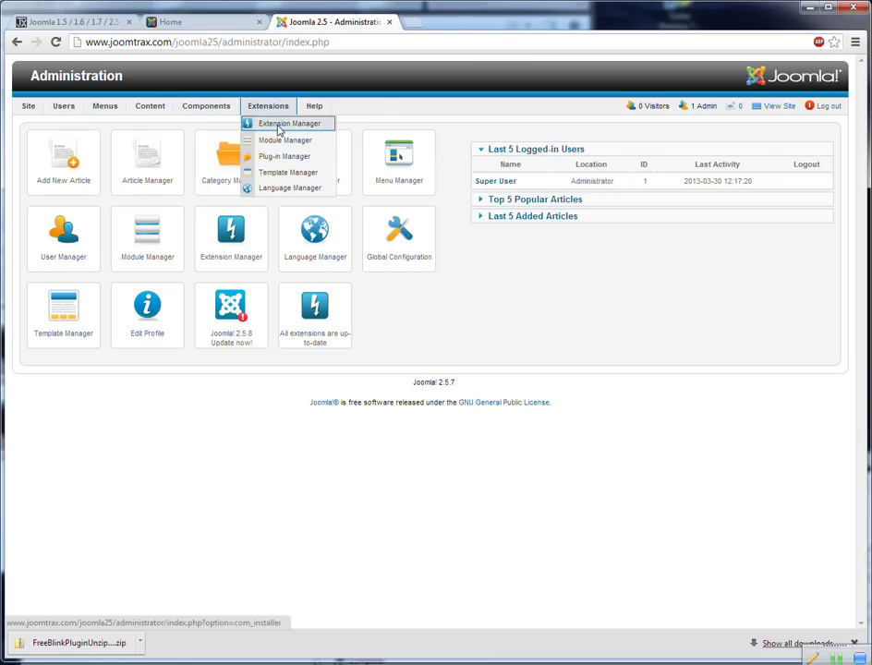
click(278, 130)
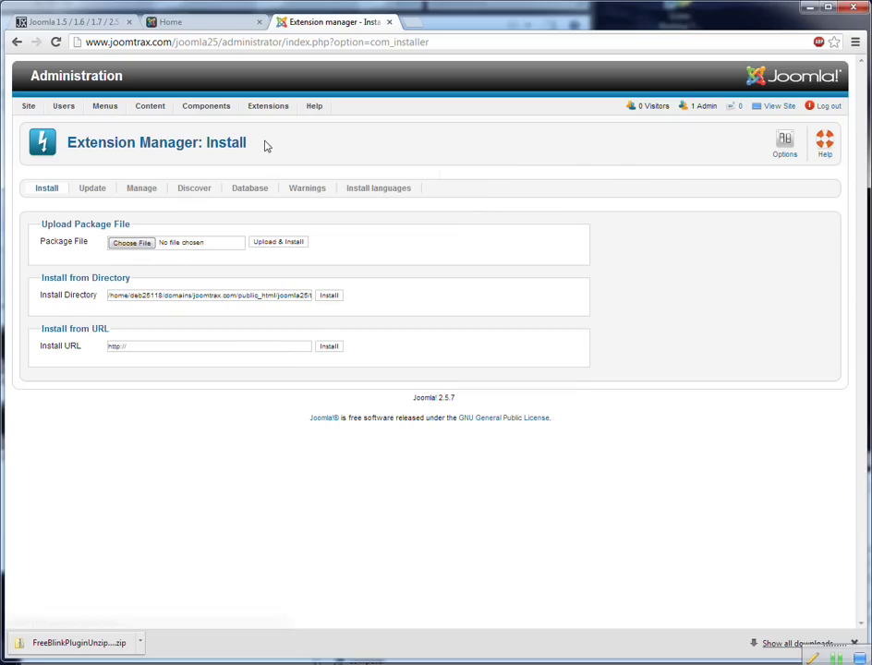
click(130, 243)
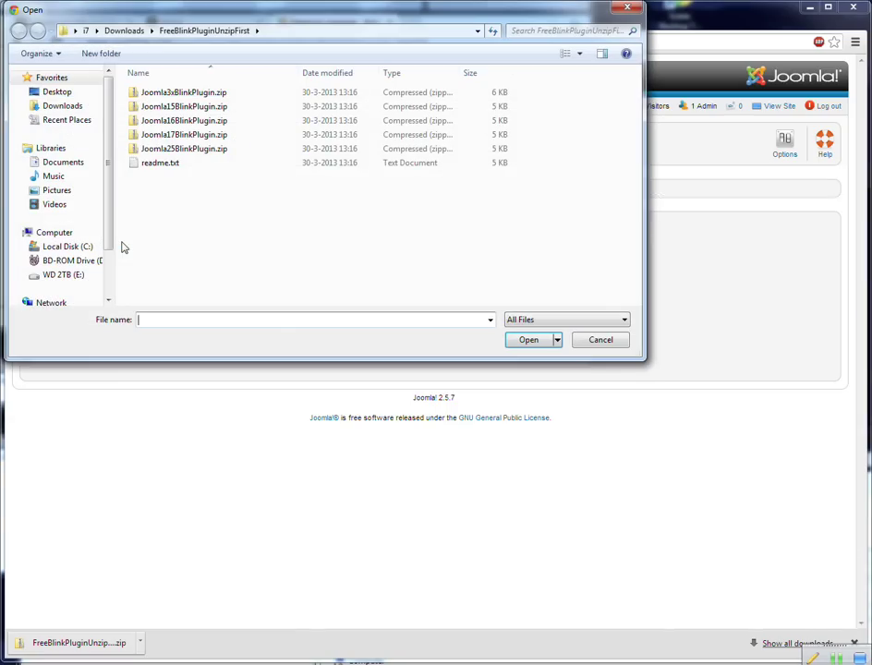
click(182, 151)
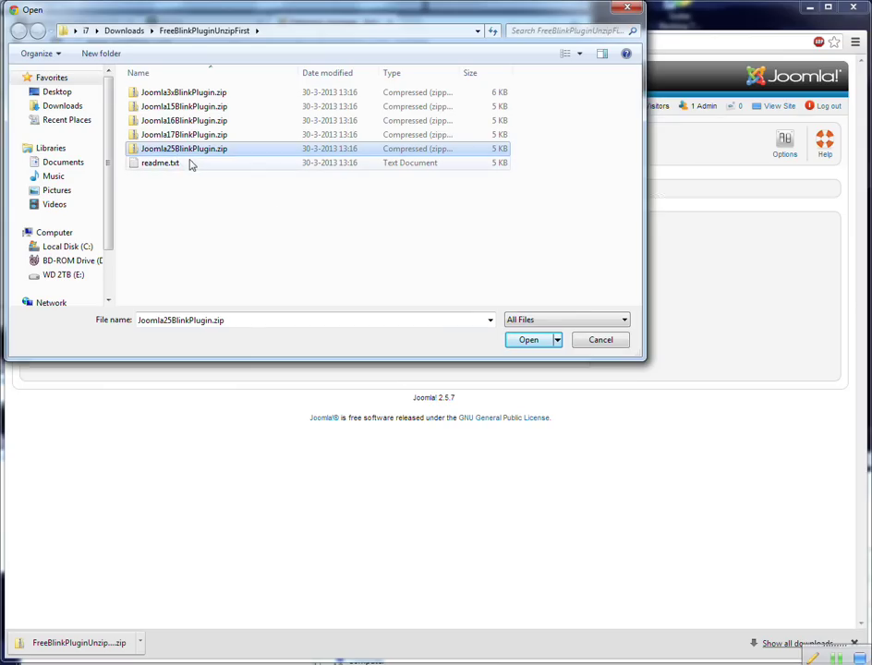
click(528, 339)
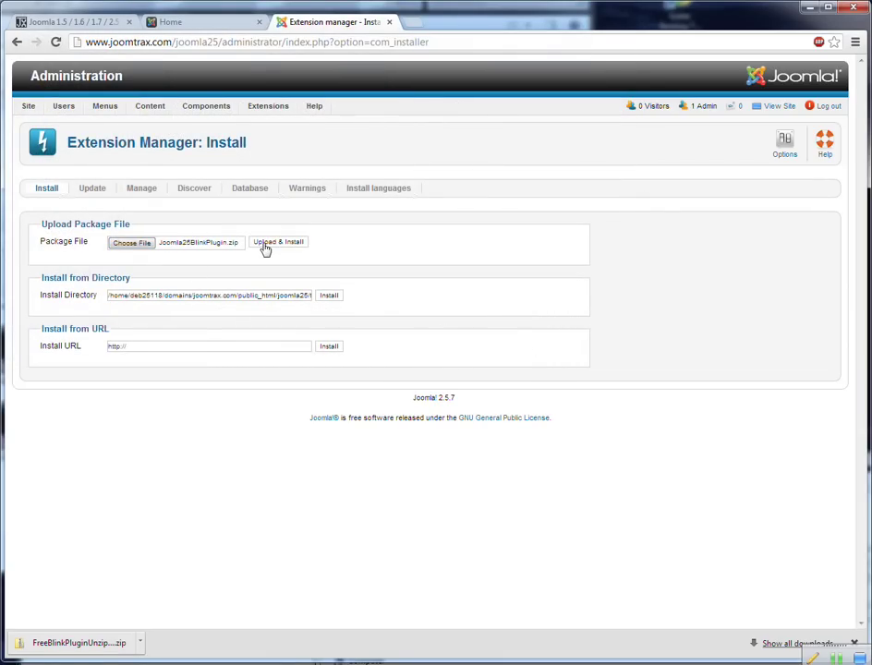
click(264, 248)
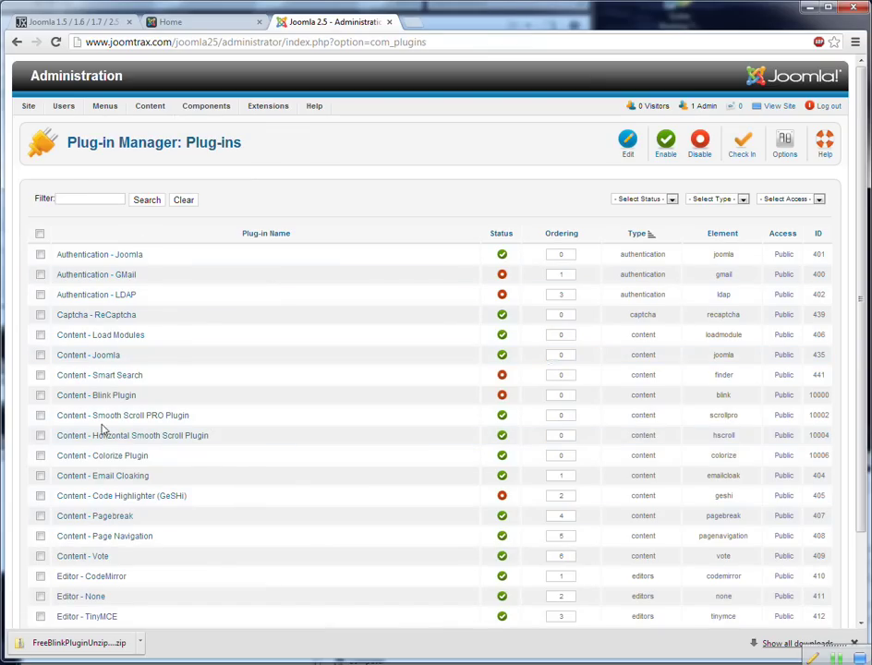
Step: Filter the plug-ins for 'blink', open Content - Blink Plugin, and choose Enabled for its Status
click(65, 197)
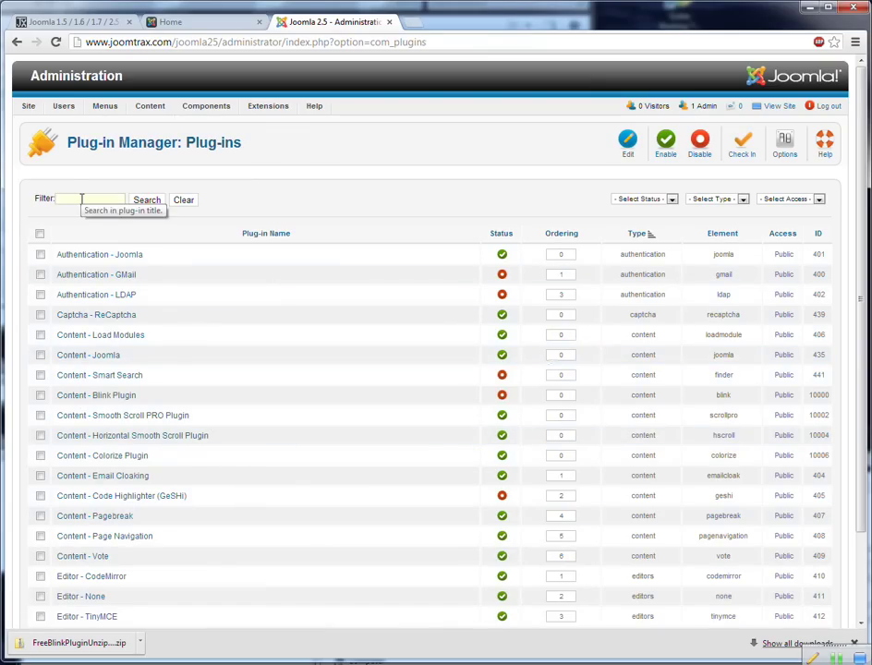
text(blink)
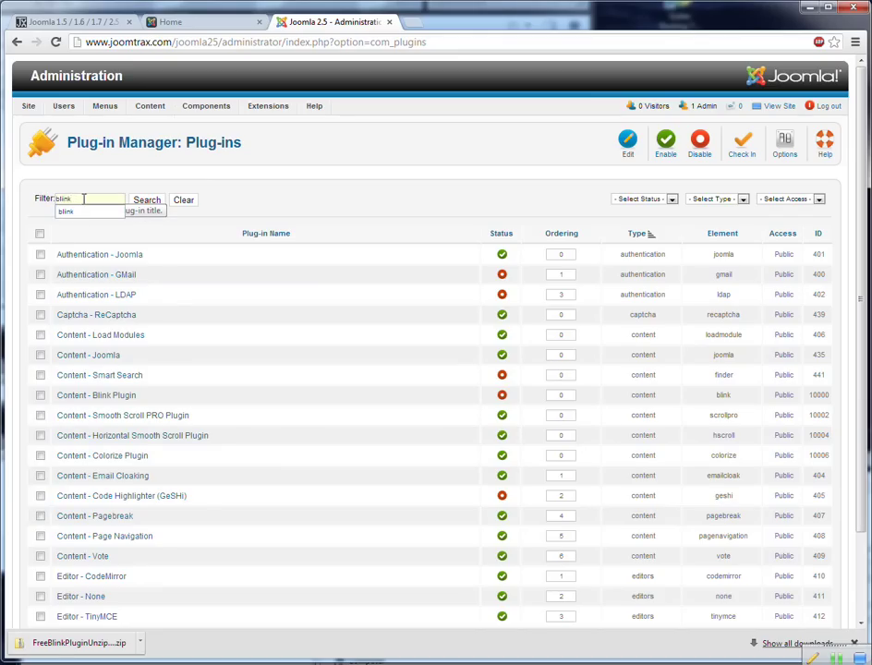
click(140, 201)
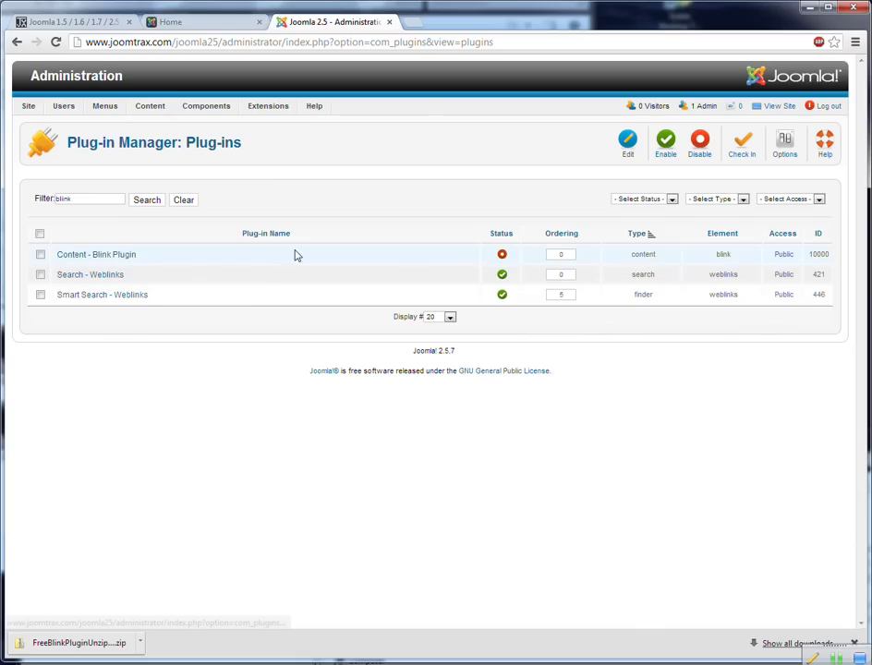
click(88, 259)
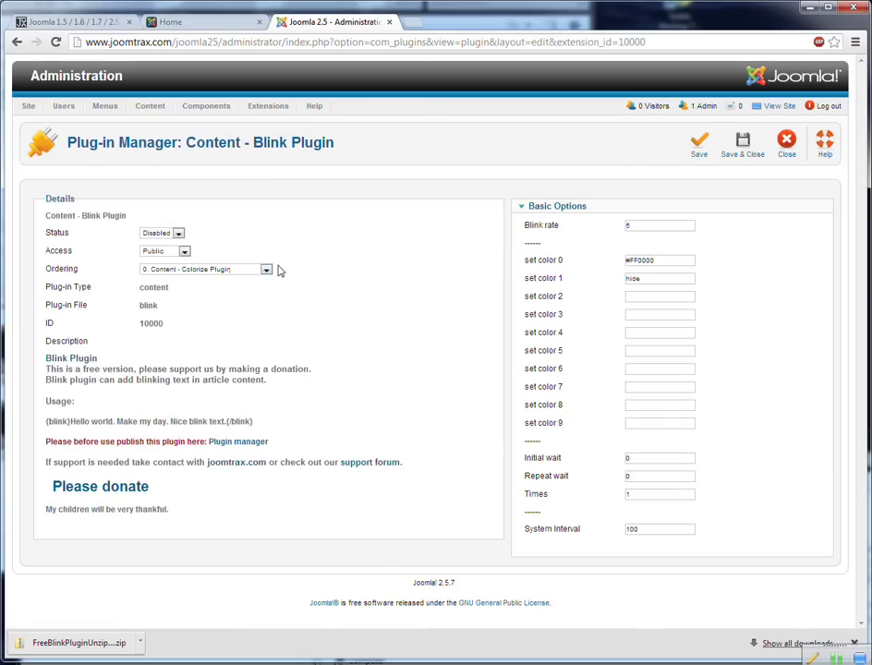
click(178, 235)
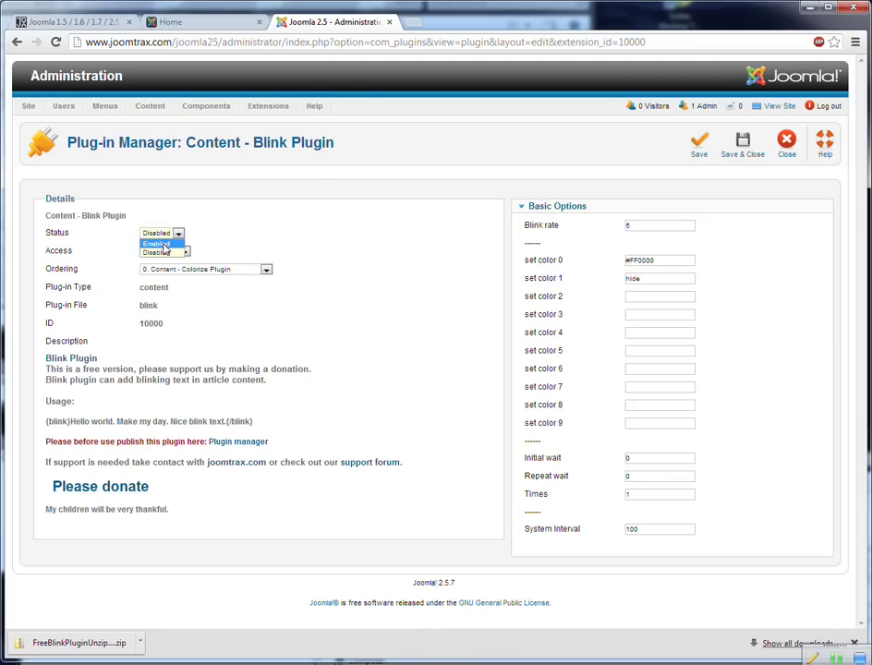
click(157, 243)
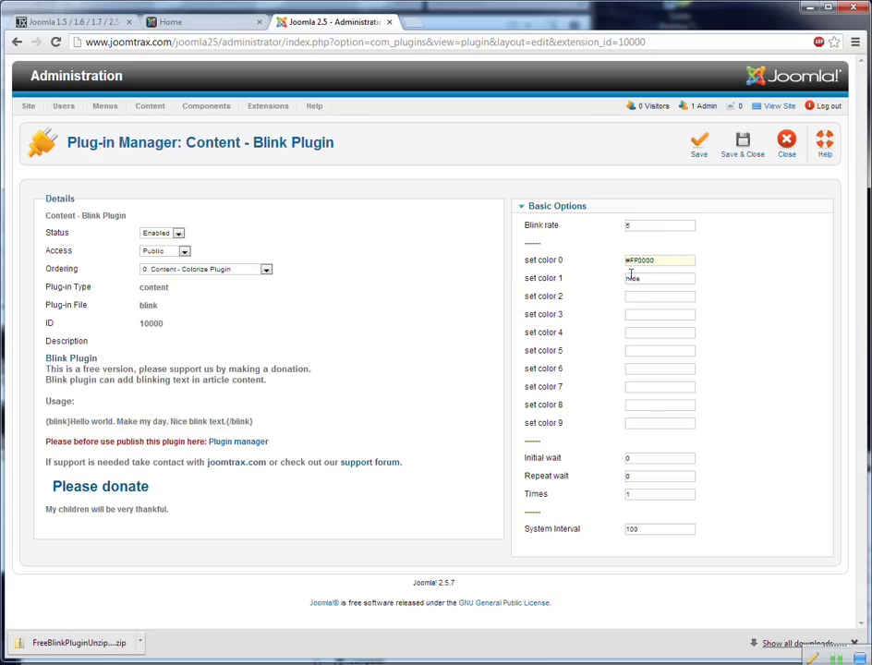
mouse_move(565, 282)
mouse_move(622, 288)
mouse_move(563, 421)
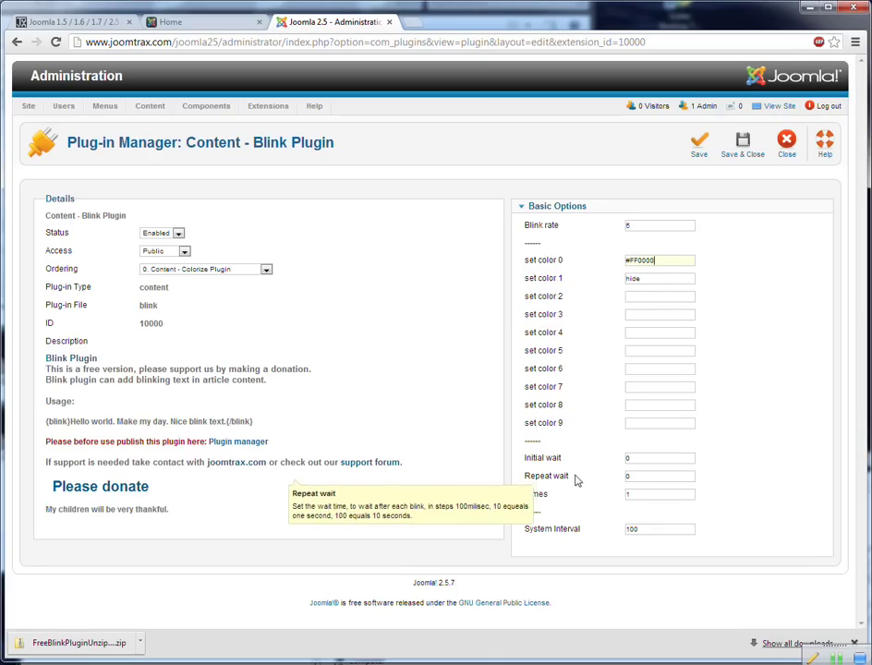
mouse_move(551, 505)
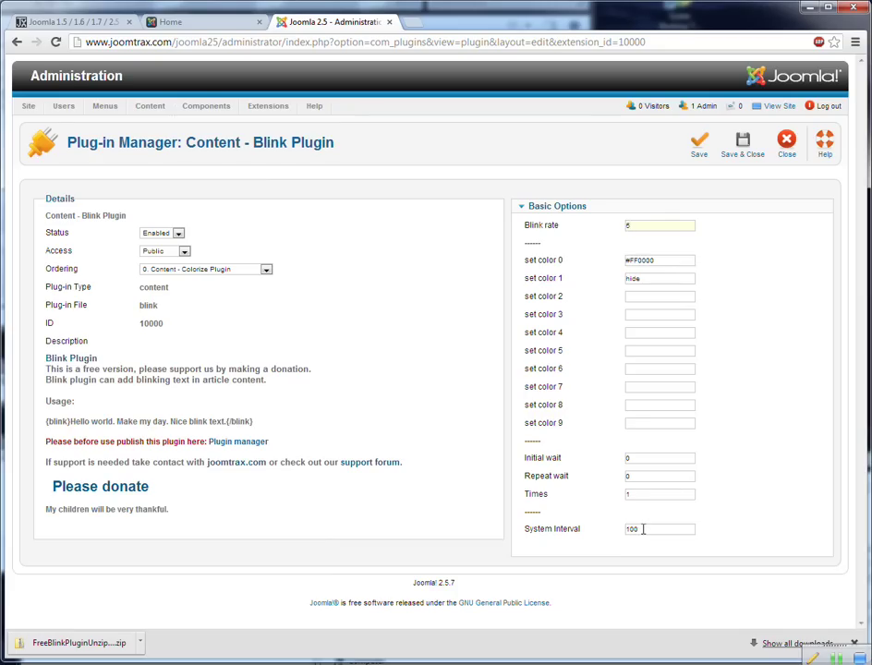
click(647, 529)
Step: Save and close the enabled Blink plugin settings and go to the Article Manager
click(706, 157)
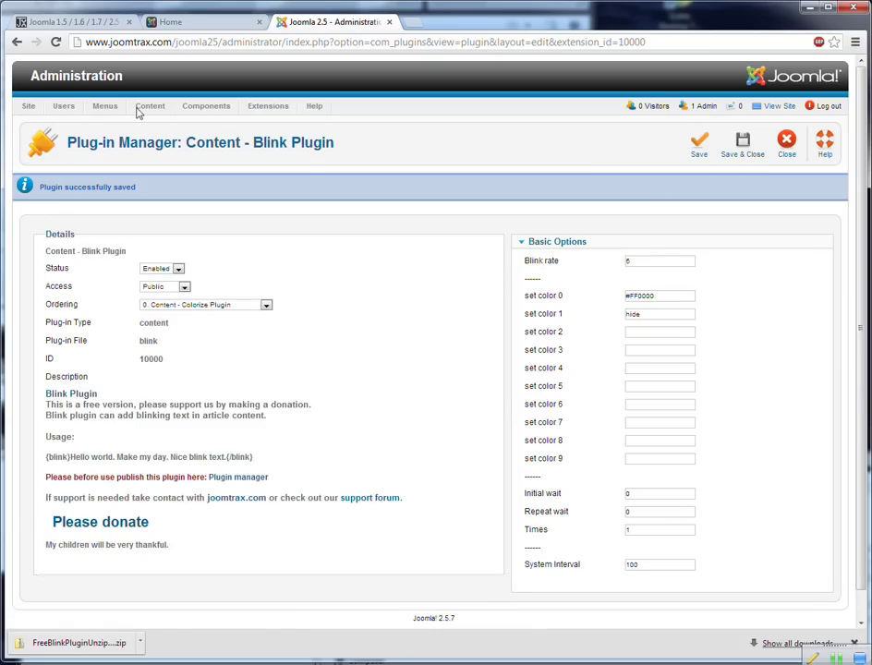
click(786, 144)
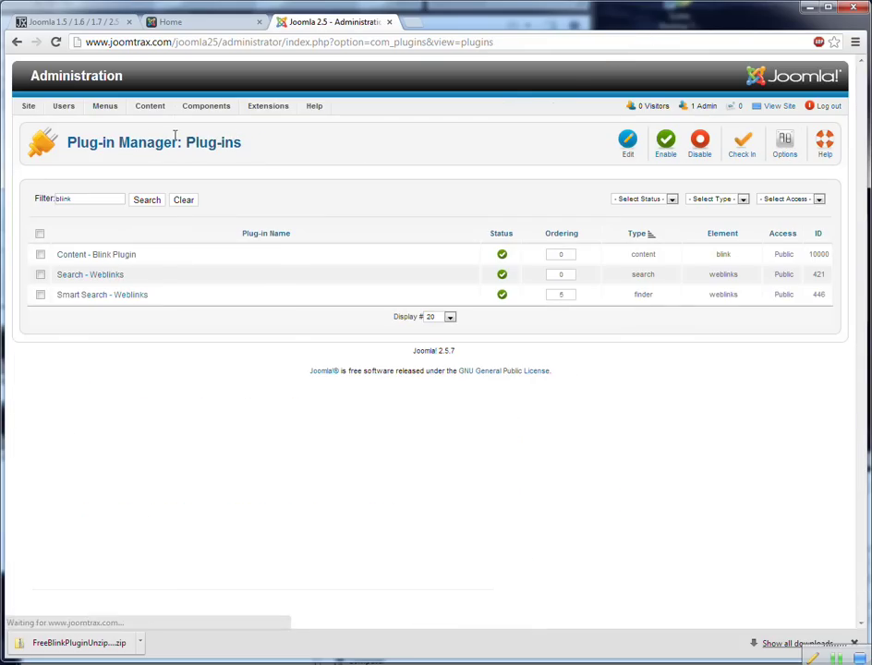
mouse_move(95, 114)
mouse_move(136, 116)
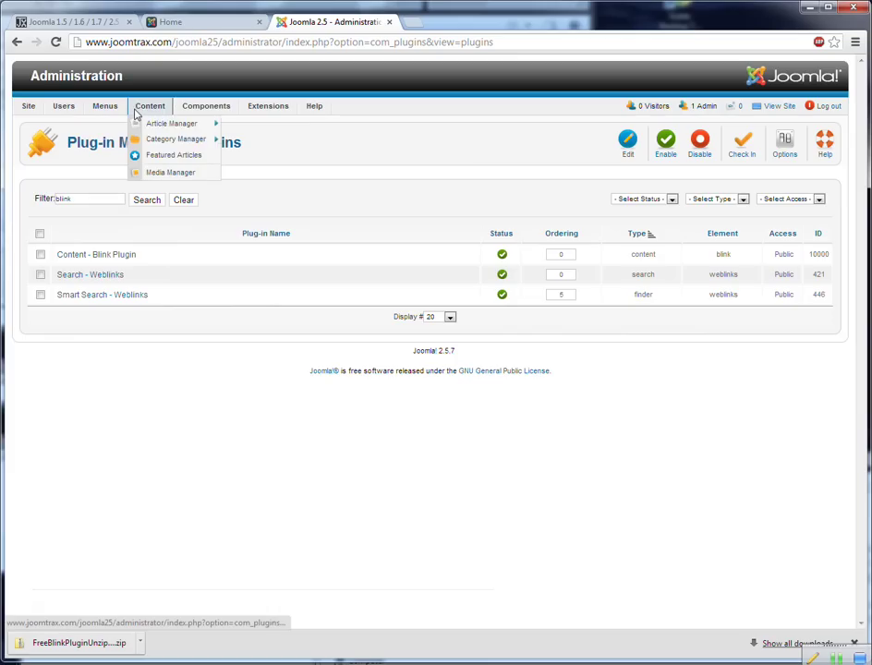
click(140, 125)
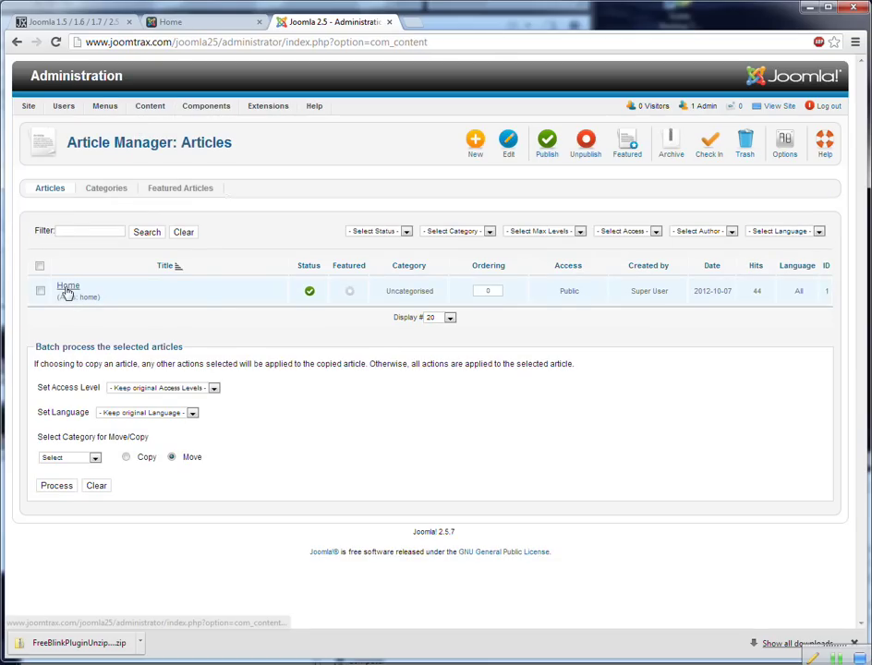
Step: Edit the Home article so it reads {blink}Welcome{/blink}, then view the front-end home page
click(67, 288)
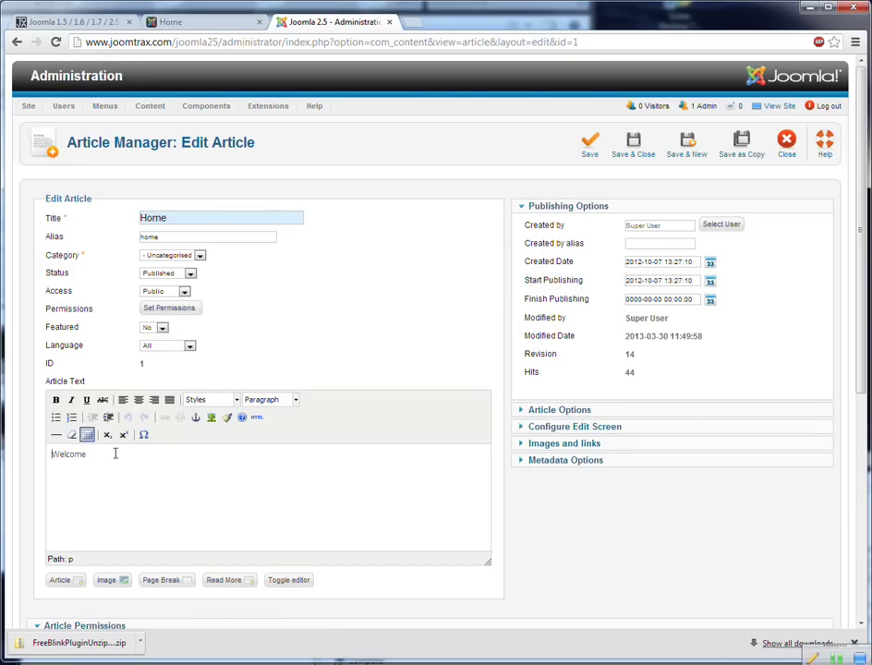
text({blink})
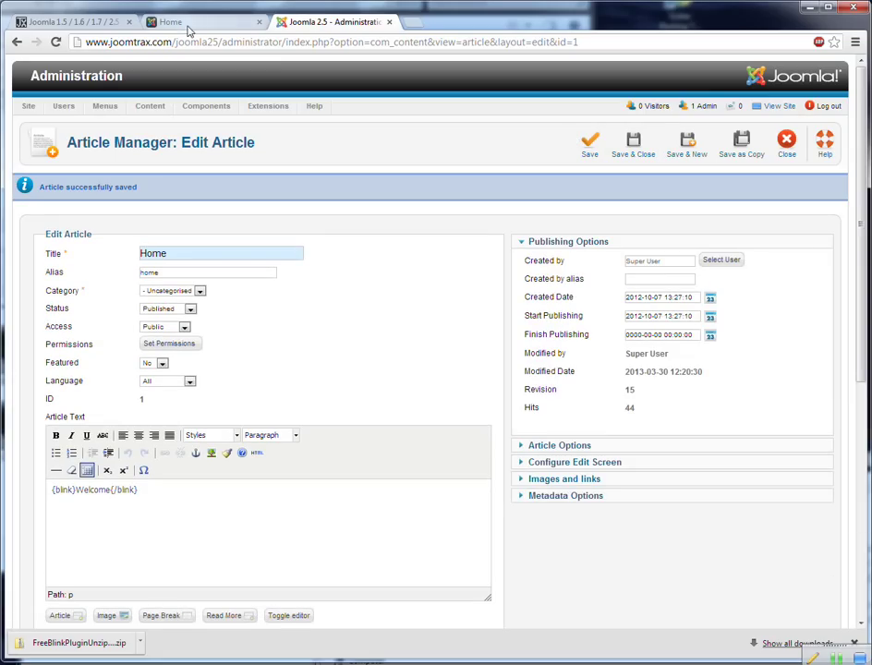
click(185, 21)
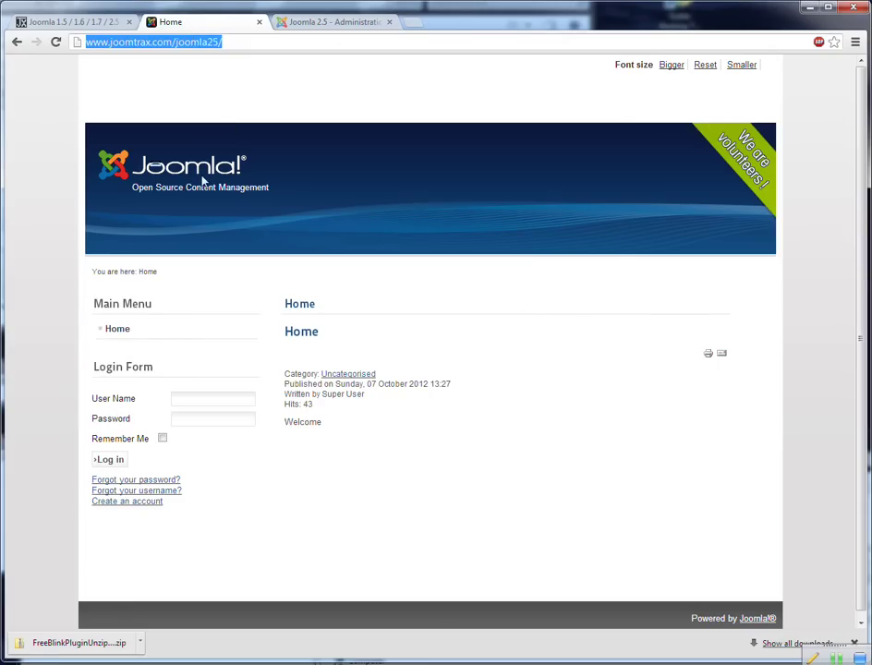
Step: Reload the front-end Home page to see Welcome blinking, then return to the Joomtrax Blink page
click(57, 42)
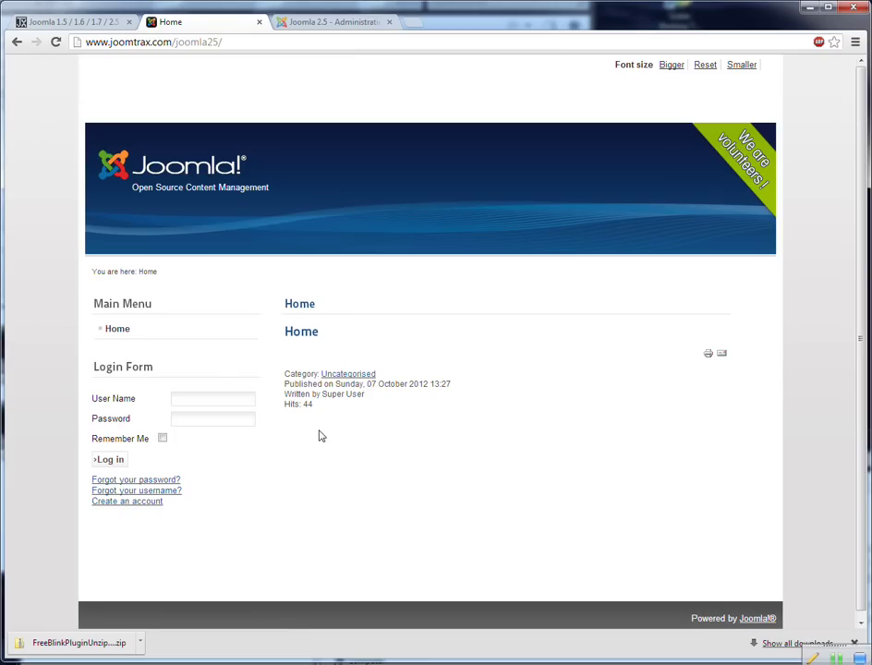
click(309, 24)
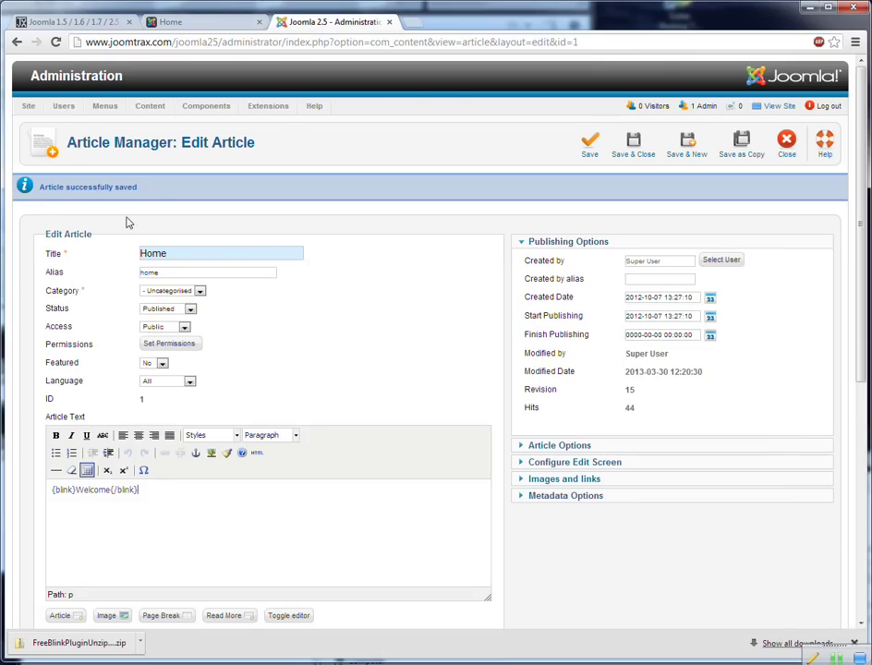
click(56, 21)
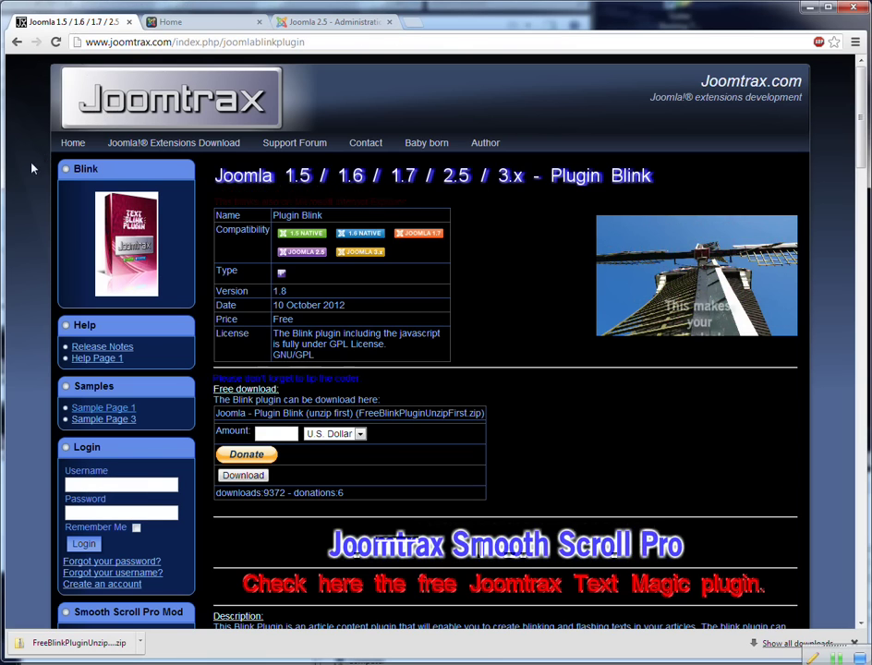
Step: Browse blink Sample Page 1, then go back to the Blink plugin page
scroll(32, 168, down, 2)
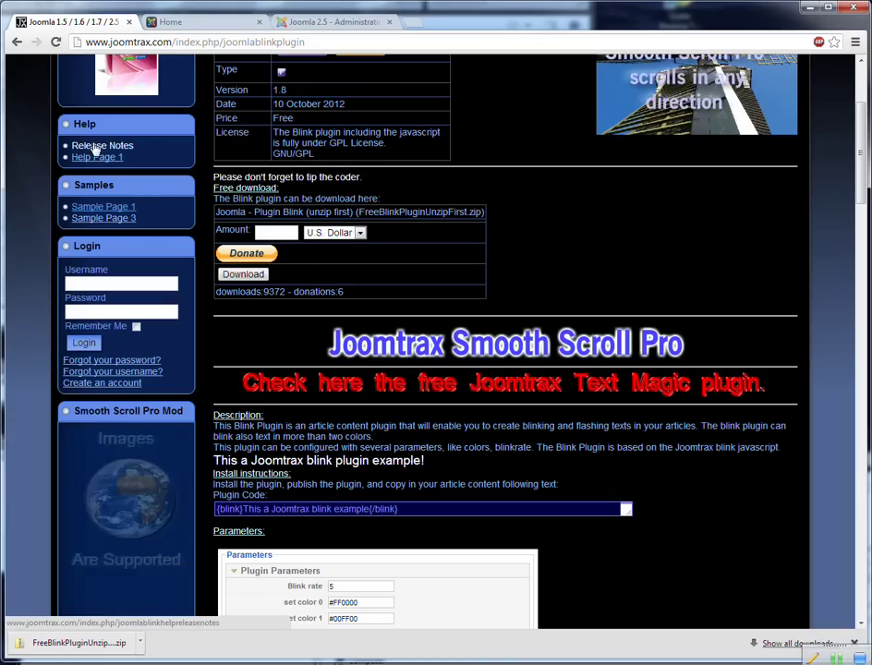
click(99, 208)
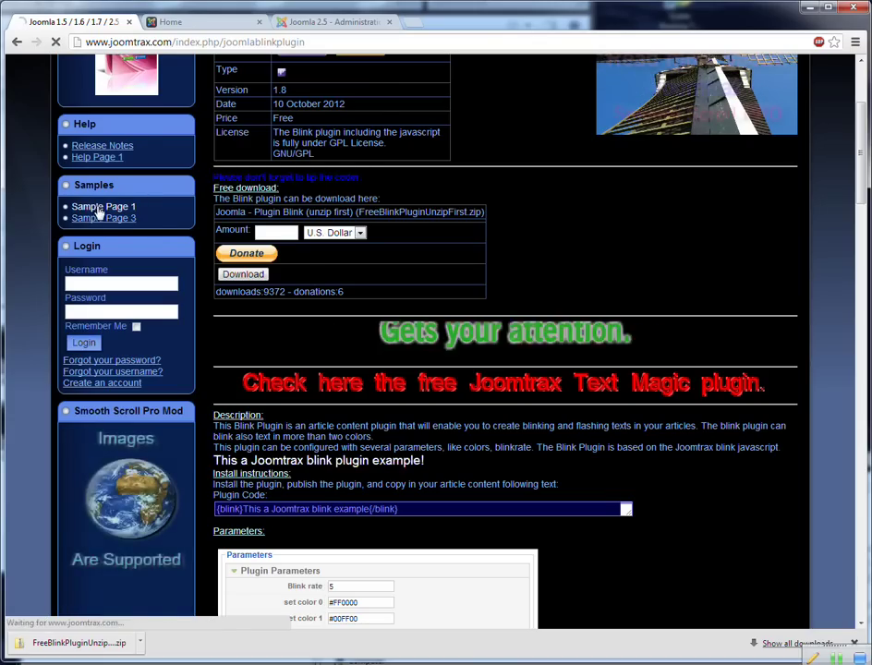
scroll(245, 351, down, 1)
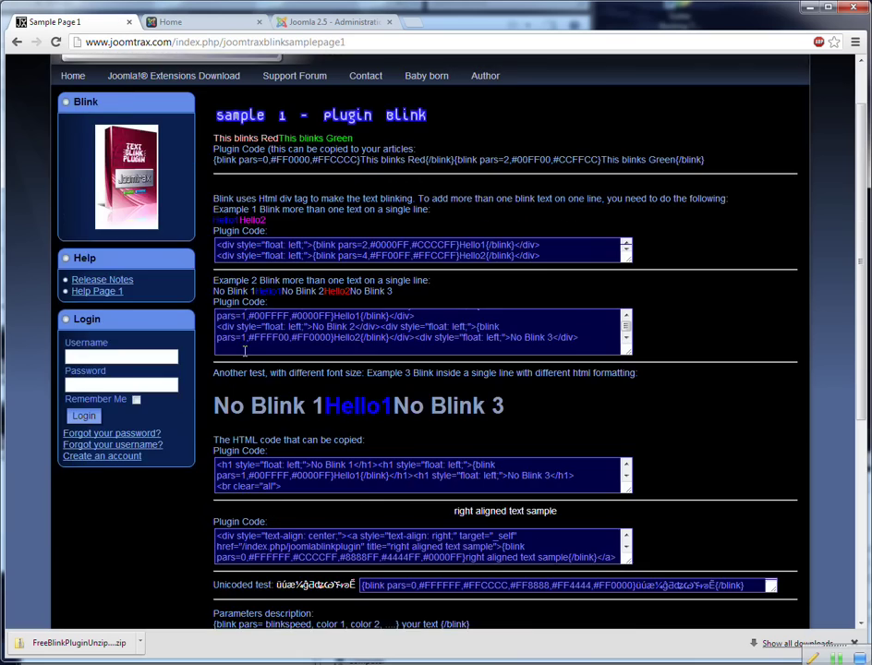
scroll(245, 351, down, 3)
scroll(183, 399, down, 2)
scroll(157, 368, up, 5)
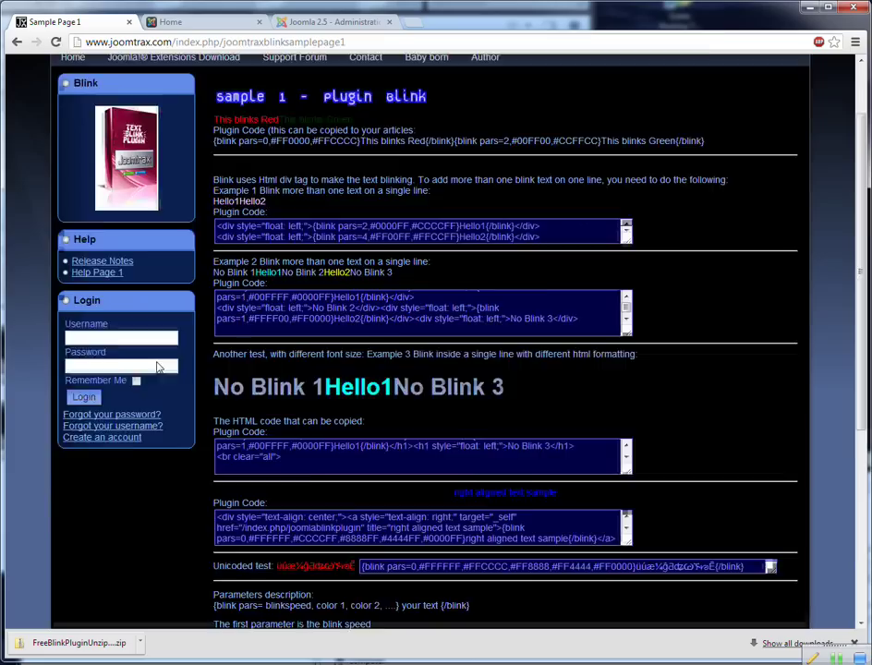
scroll(157, 368, up, 2)
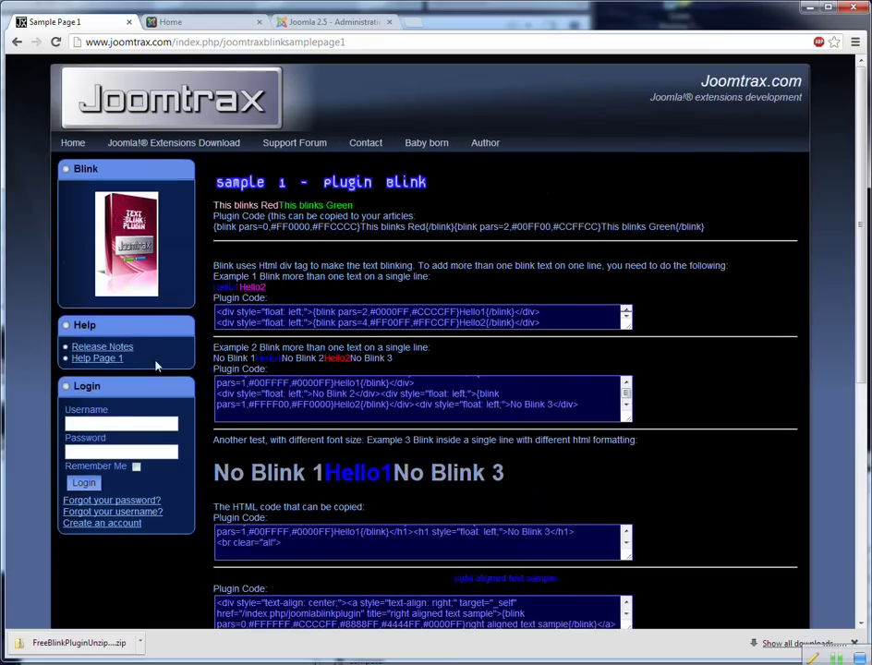
click(109, 221)
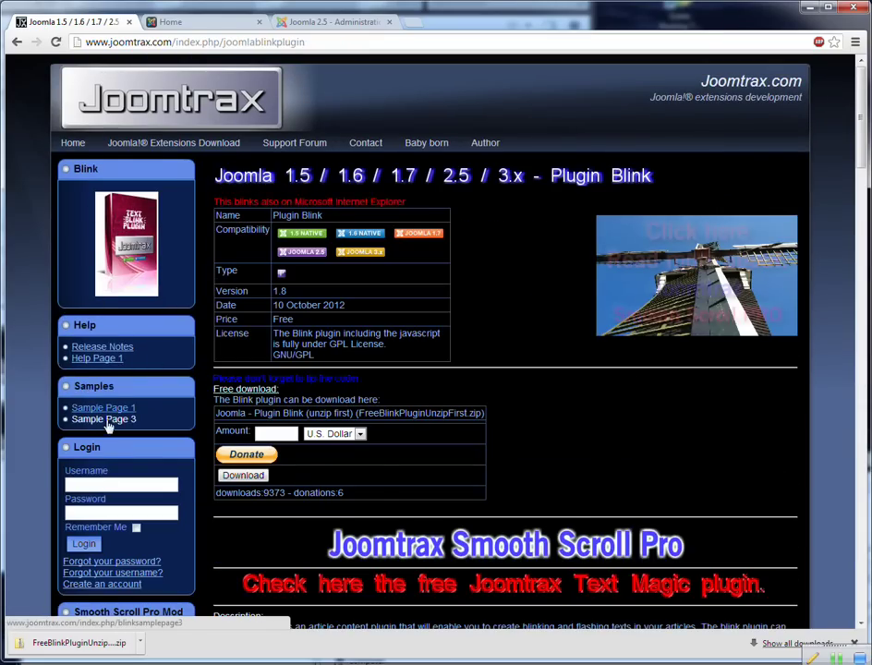
Step: Open blink Sample Page 3 and select Example 1's Hello2 blink code
click(107, 423)
scroll(233, 409, down, 3)
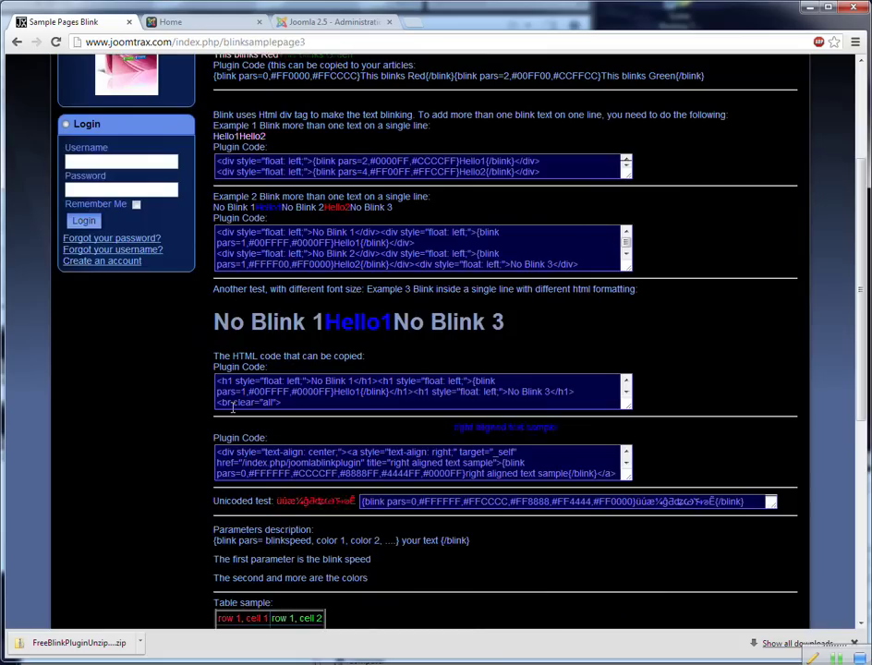
scroll(233, 410, up, 3)
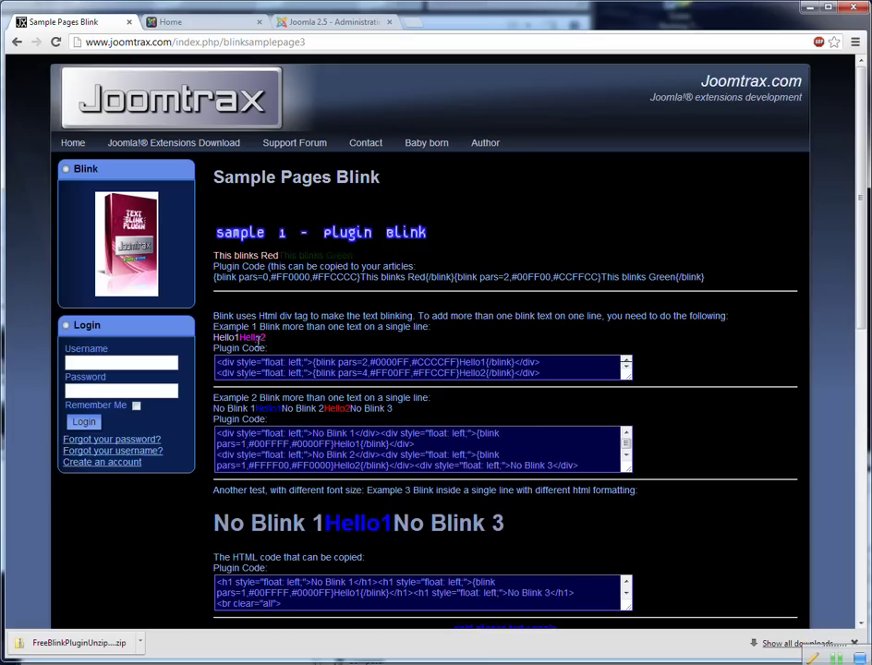
drag(314, 373, 515, 371)
key(ctrl+c)
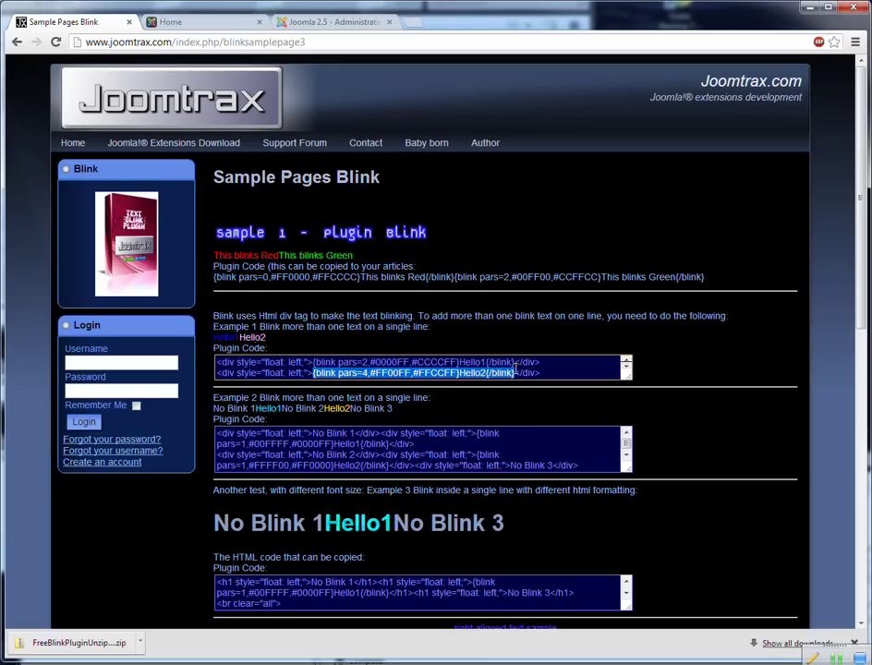
Step: Replace the Home article text with the pasted Hello2 blink code, save, and reload the front page
click(201, 26)
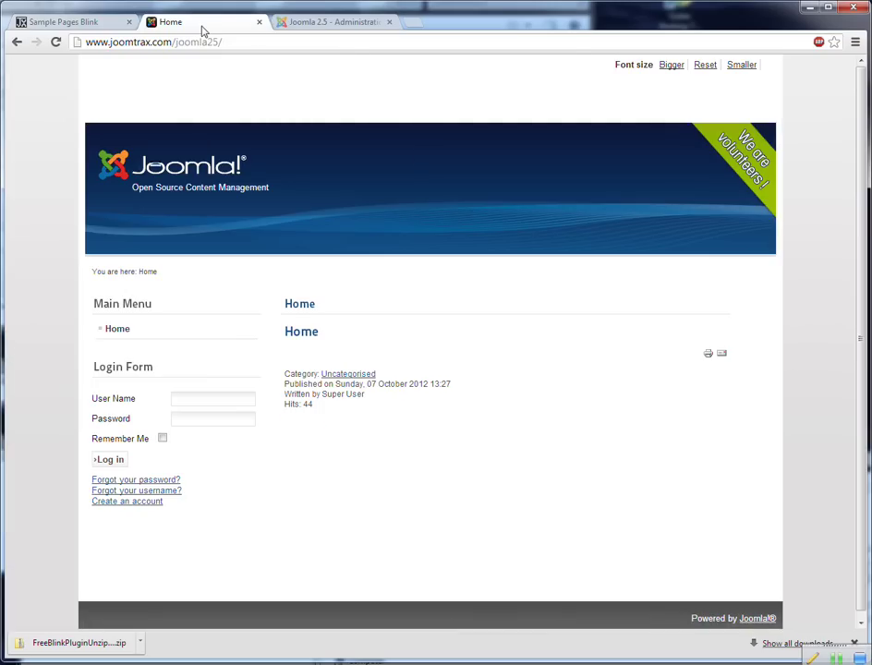
click(325, 22)
key(ctrl+a)
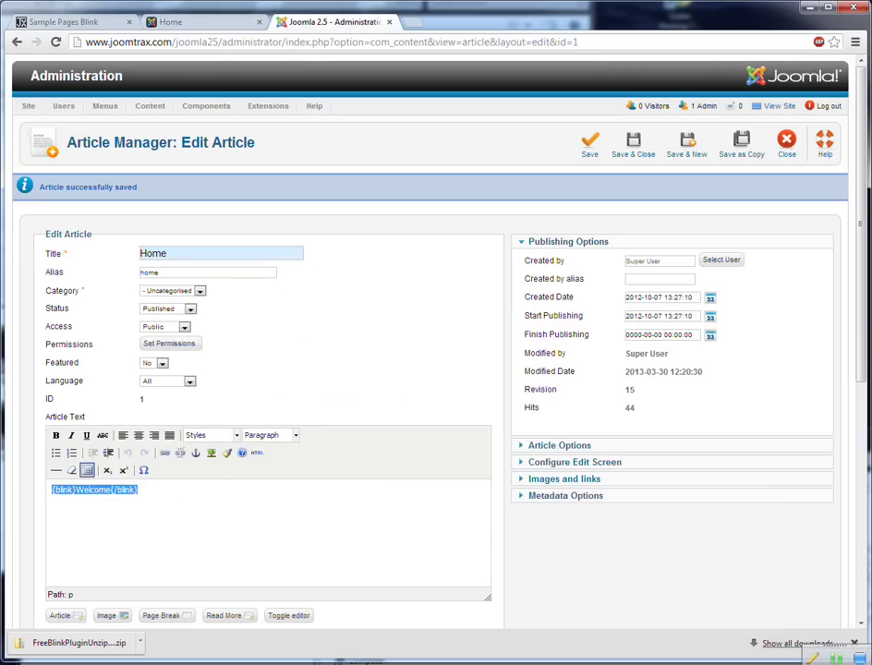
key(ctrl+v)
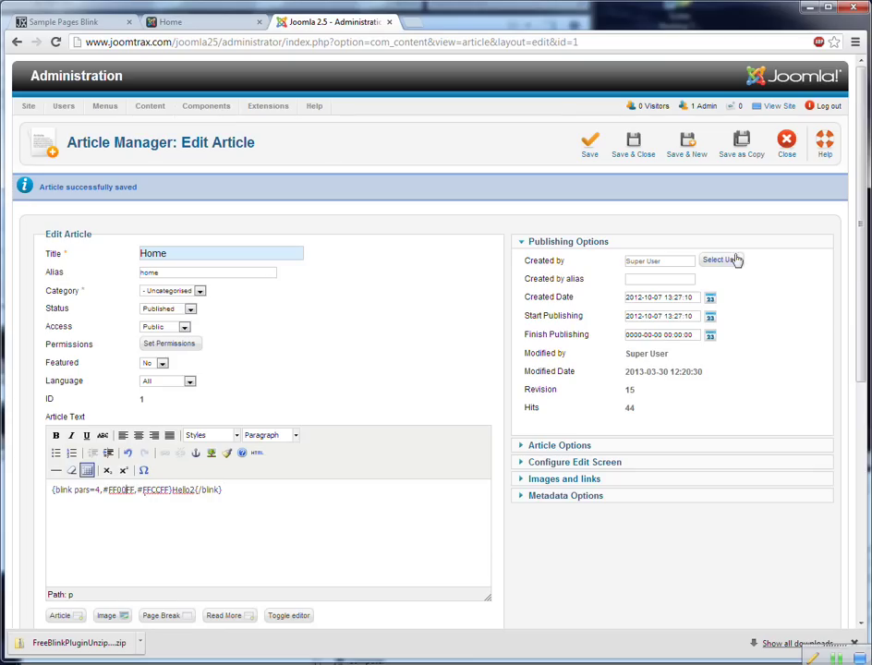
click(587, 145)
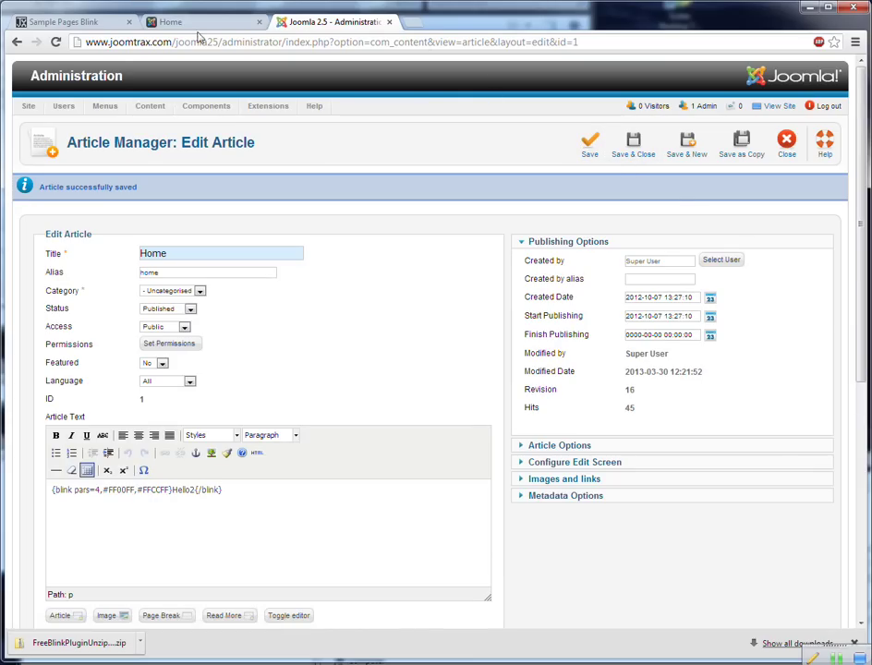
click(196, 23)
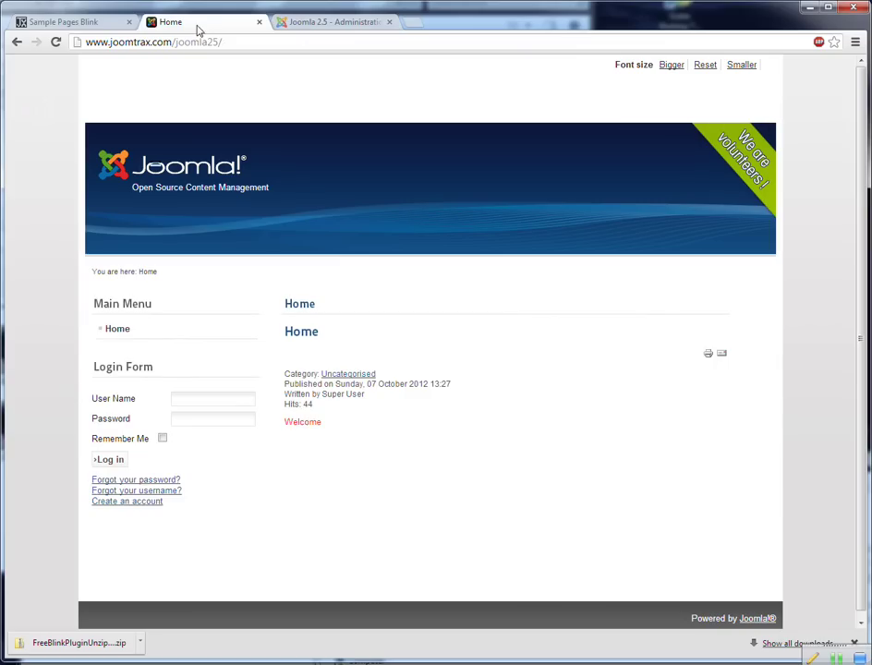
key(F5)
Step: Edit Hello2's blink colour codes in the Home article to #FF0000,hide,#00FF00
click(344, 22)
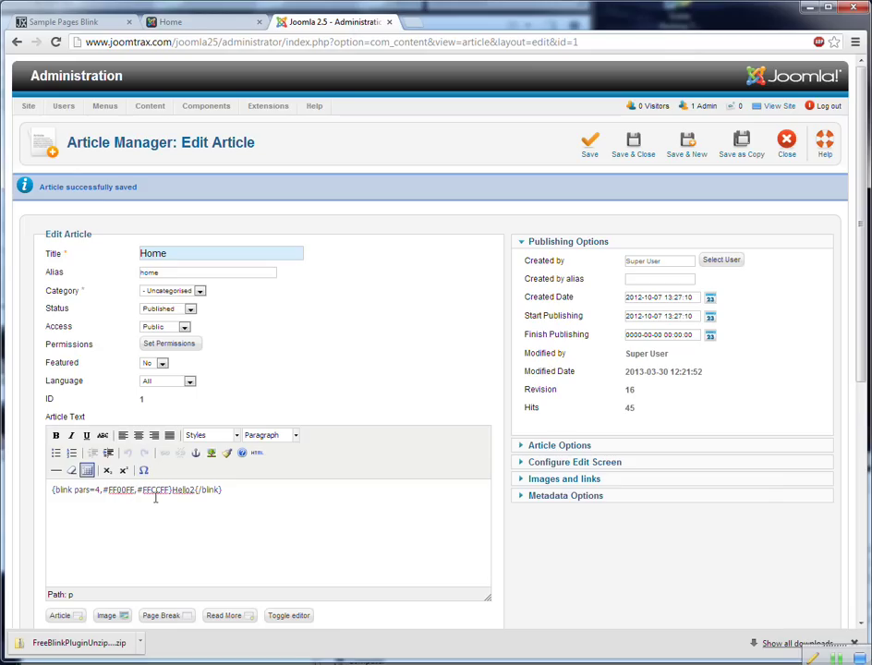
key(BackSpace)
key(BackSpace)
text(00)
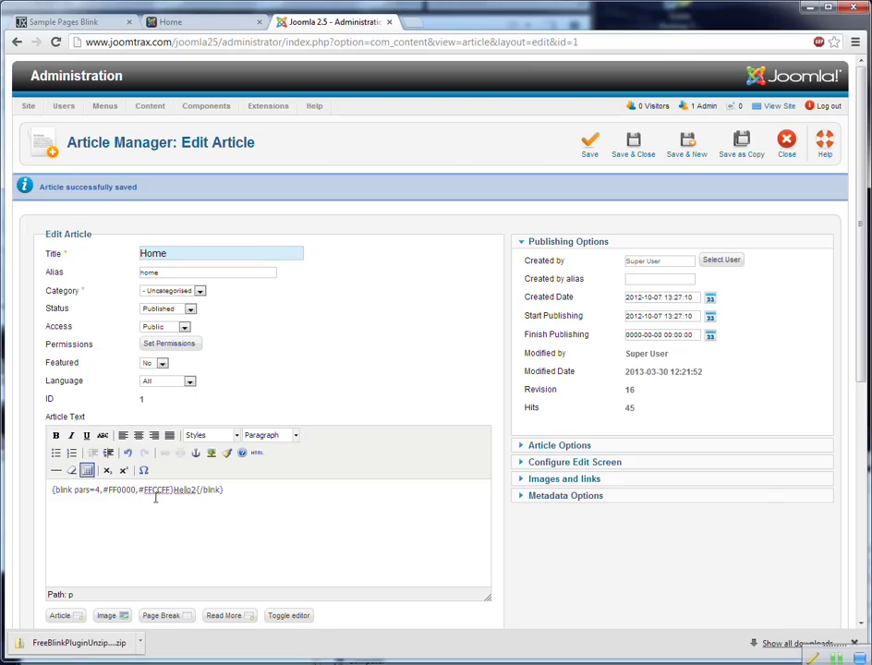
double_click(155, 495)
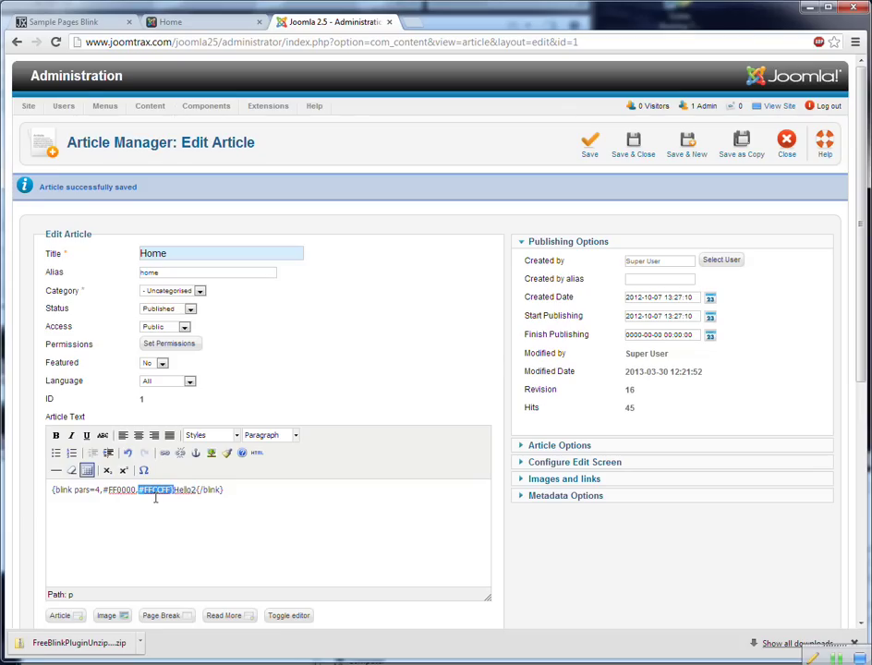
text(hide)
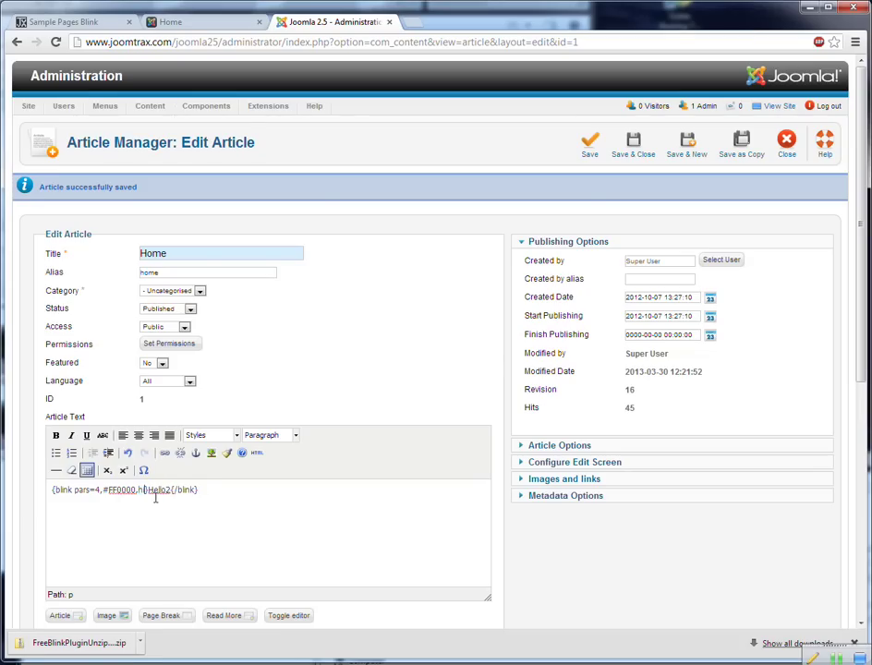
text(,#)
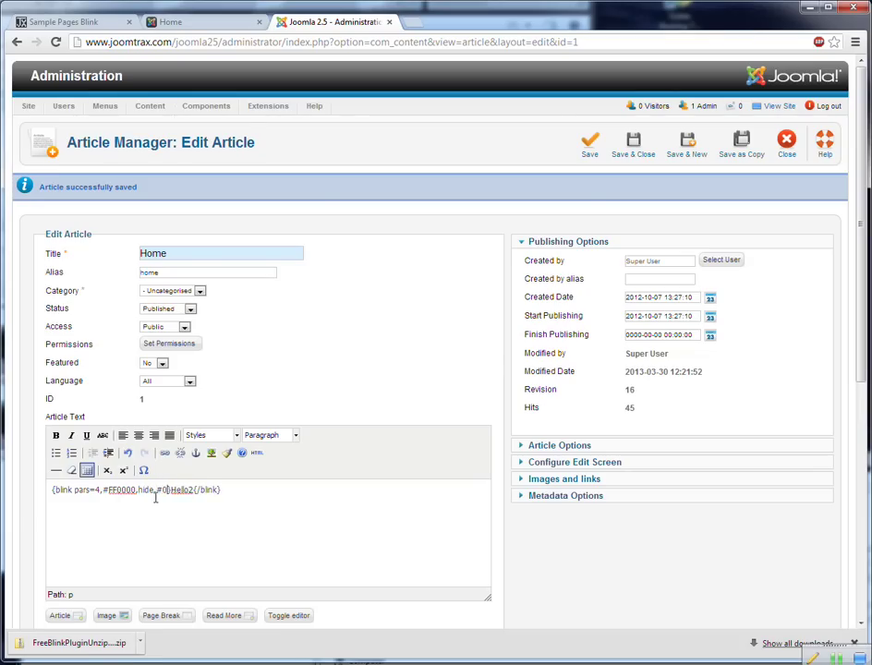
text(00F)
text(F00)
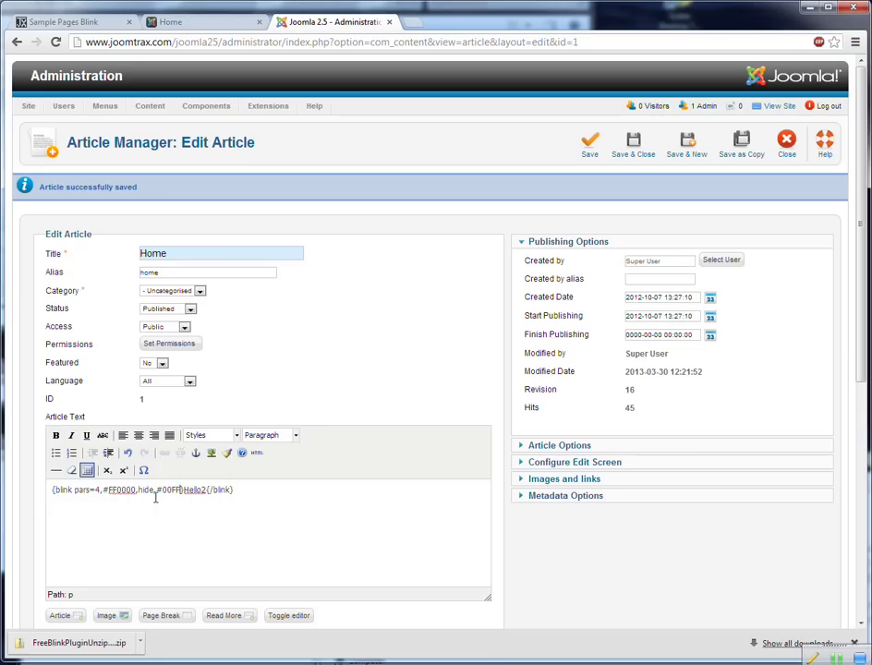
Step: Save the article and reload the site's front page to see the new blinking
click(590, 146)
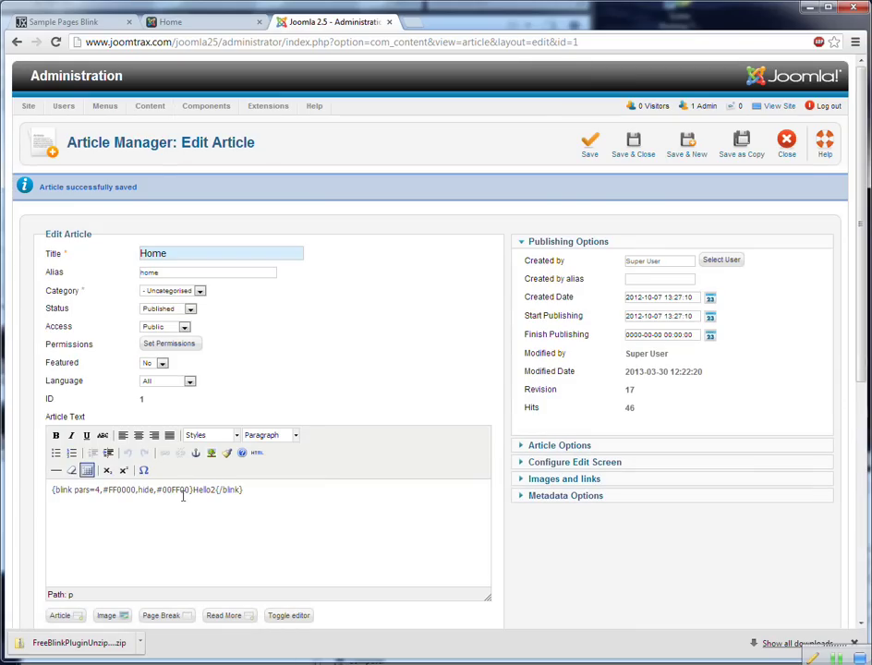
click(166, 21)
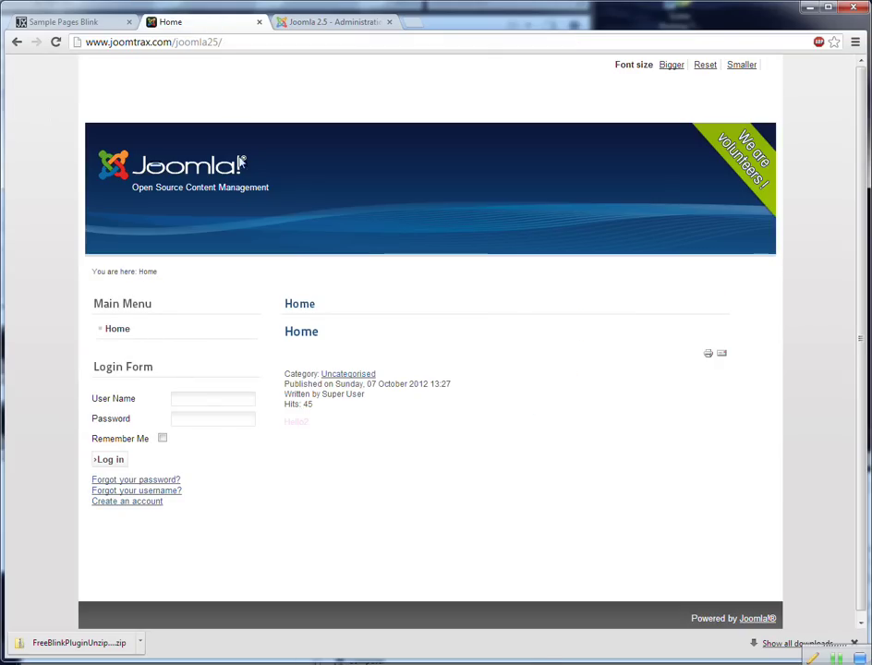
click(55, 41)
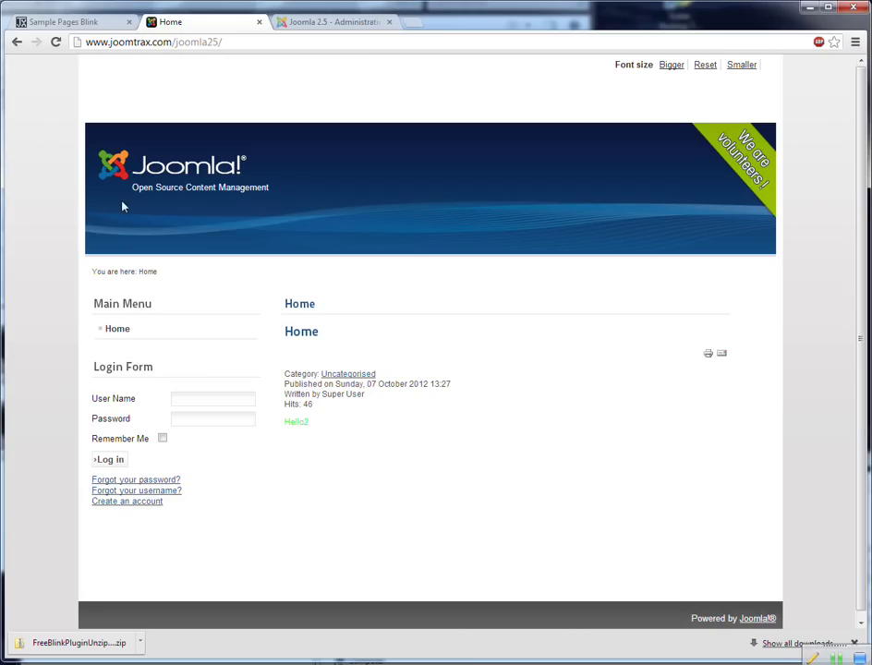
Step: Return to the Home article editor and close it to show the Article Manager list
click(346, 24)
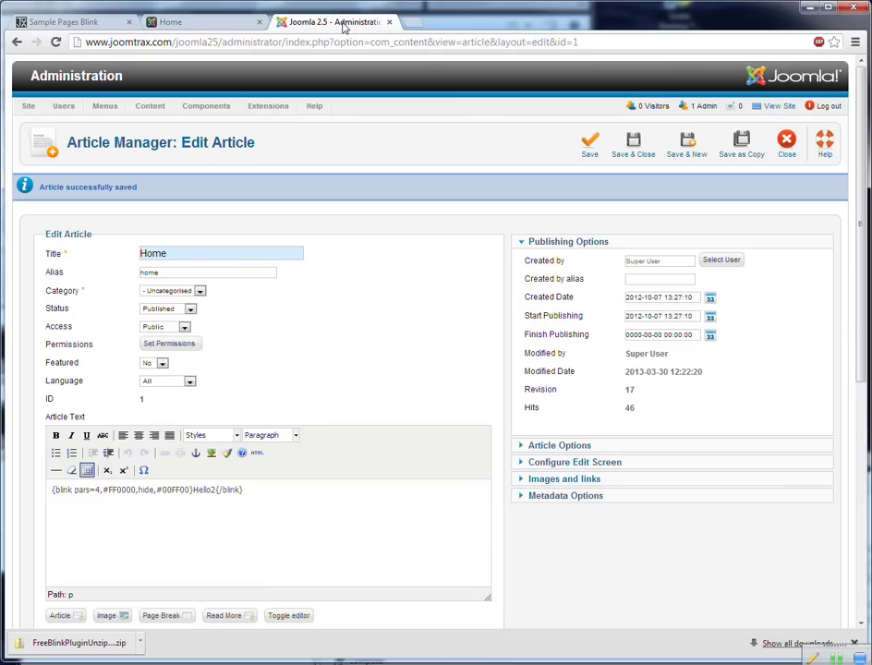
click(790, 140)
Step: Start a new site module of type Custom HTML from the Module Manager
mouse_move(265, 111)
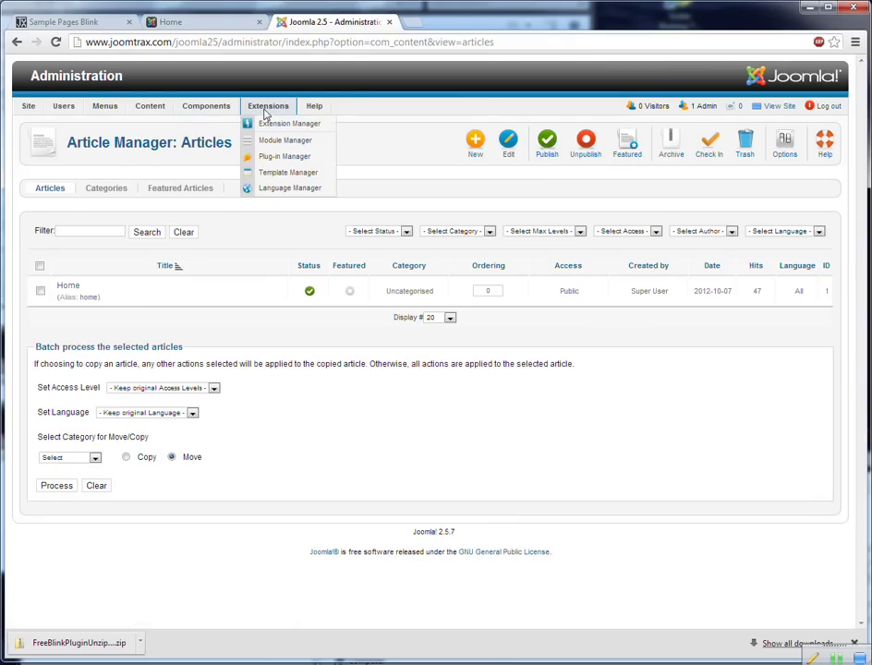
click(273, 140)
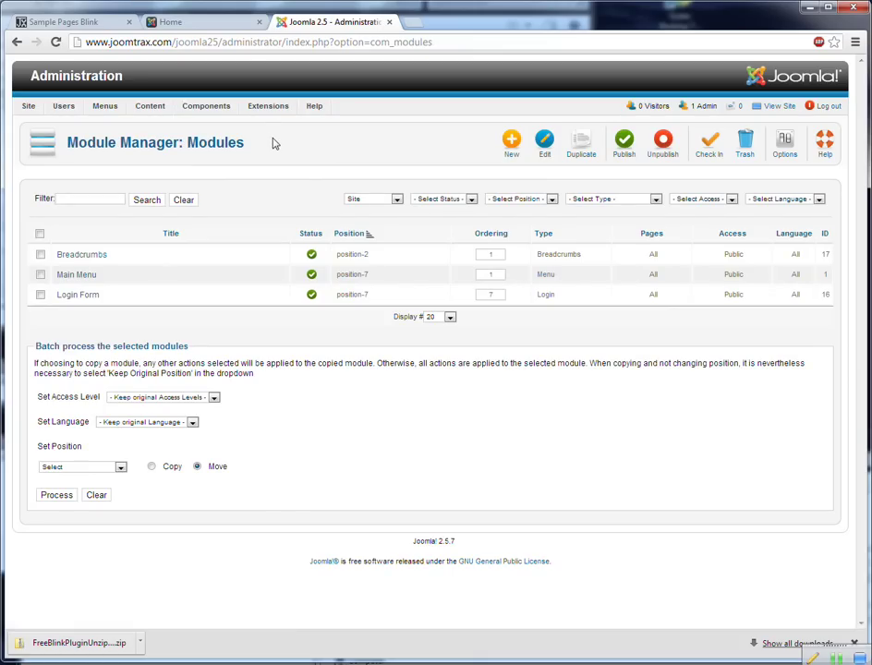
click(512, 150)
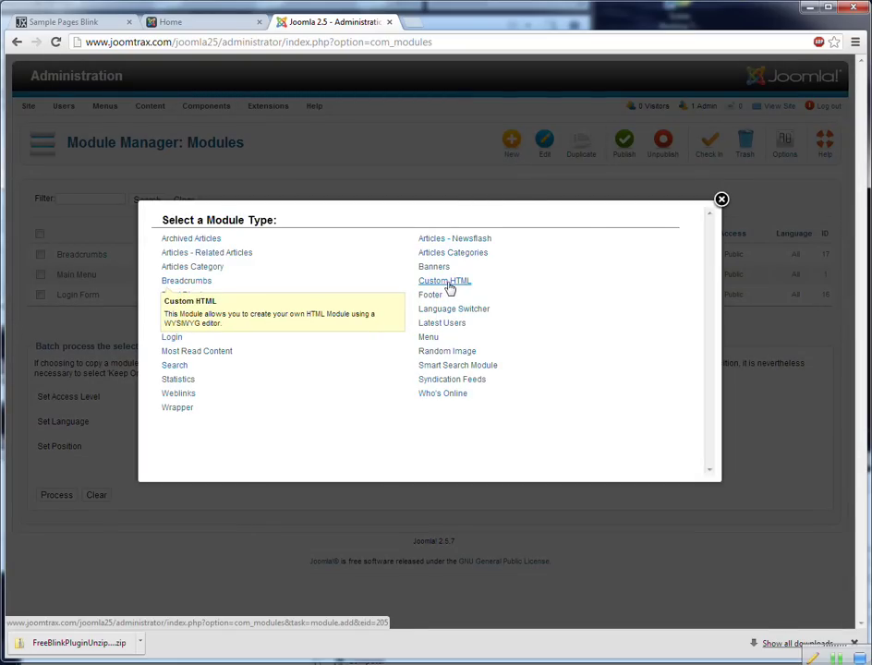
click(447, 284)
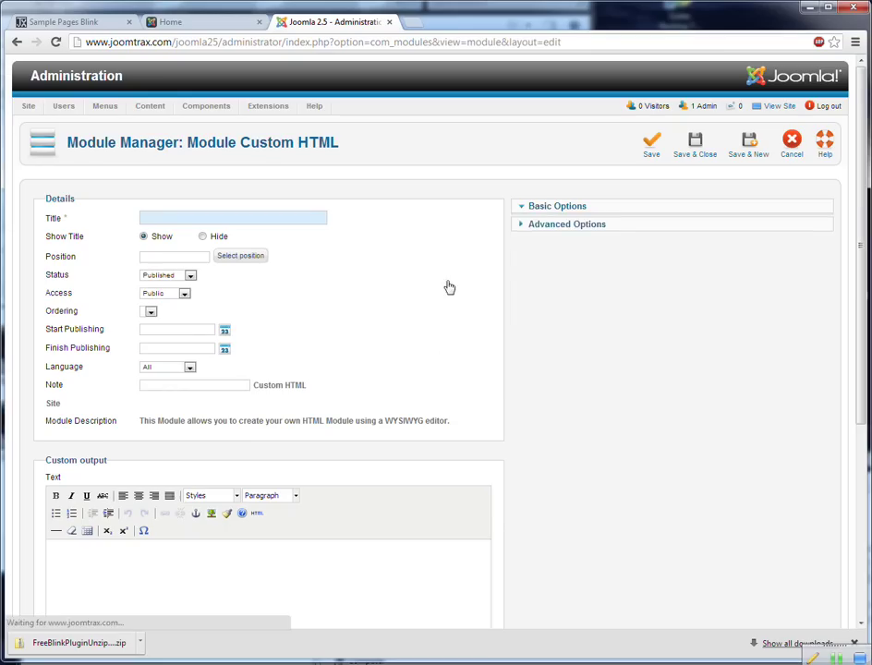
Step: Enter Hello as the module's text and title the module Test
scroll(467, 298, down, 2)
scroll(467, 297, up, 1)
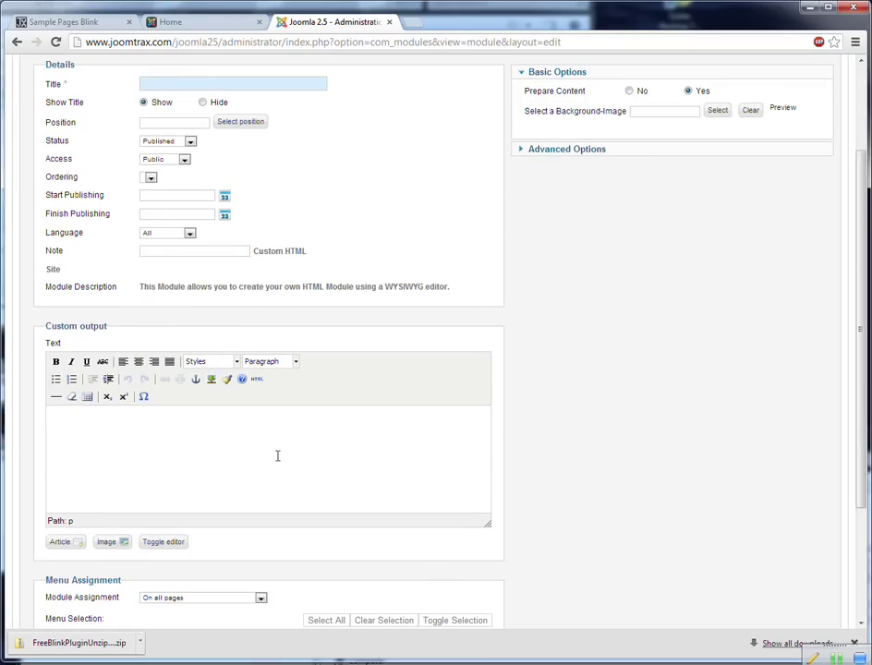
text(llo)
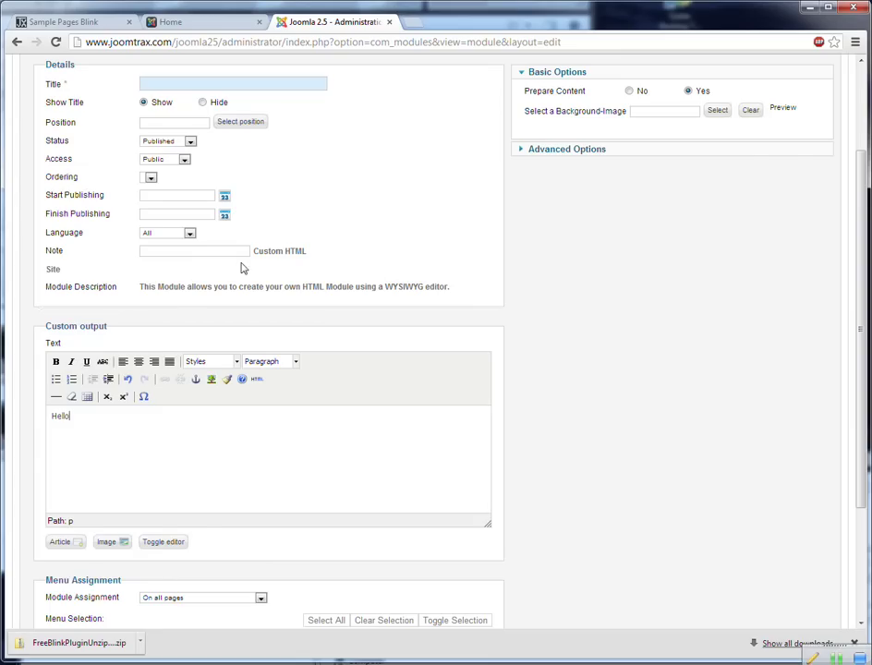
scroll(243, 266, up, 2)
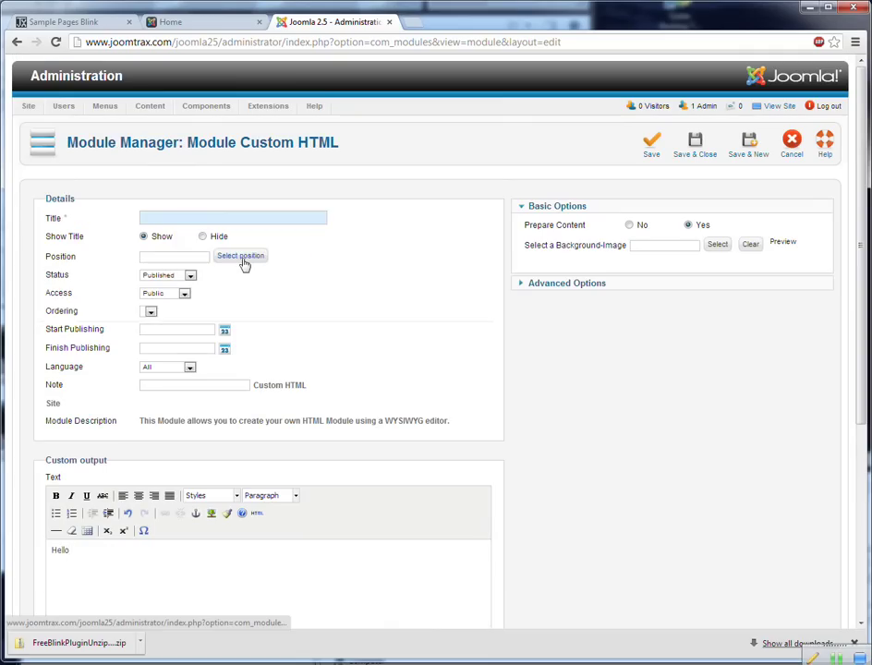
click(161, 219)
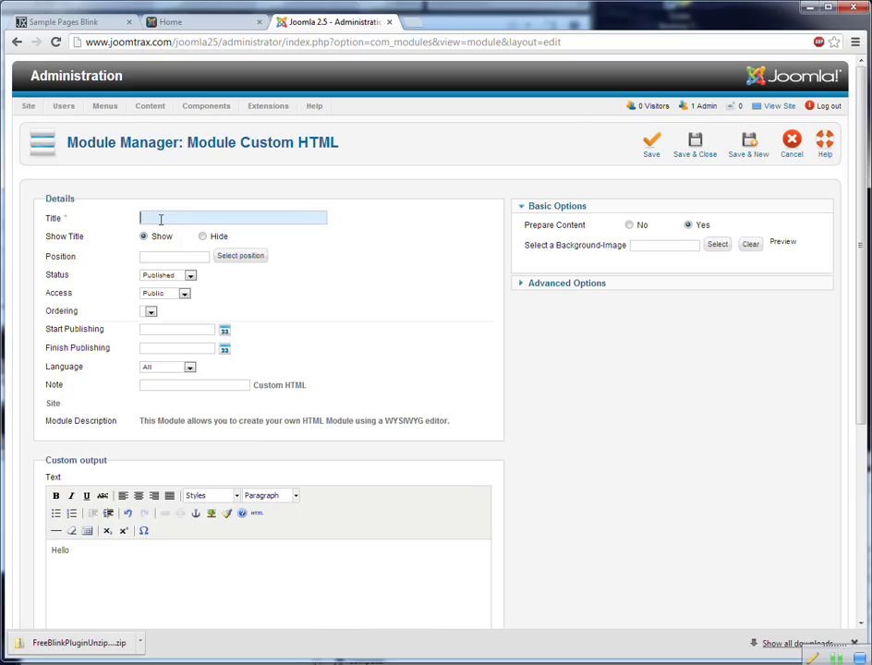
text(Test)
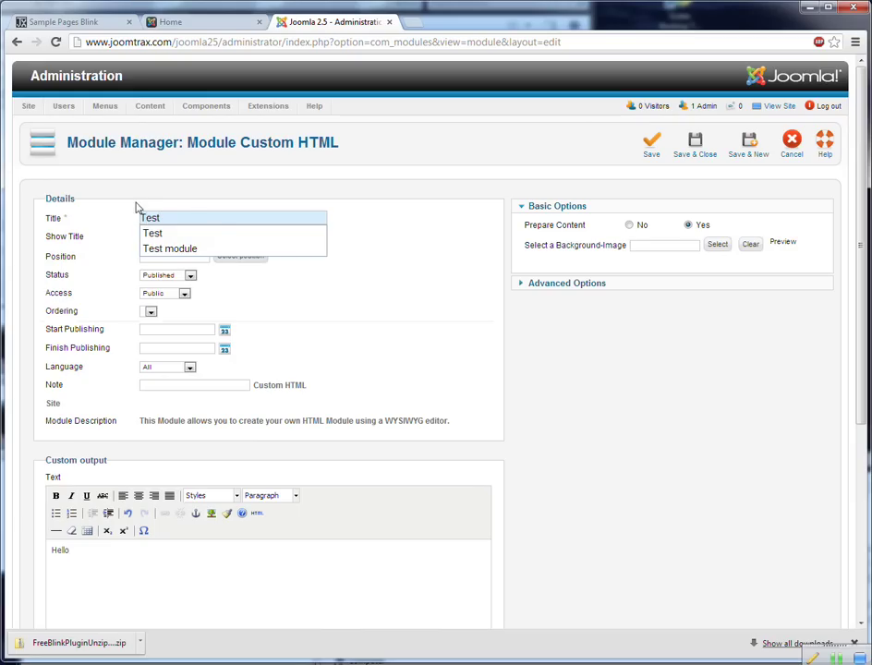
key(Escape)
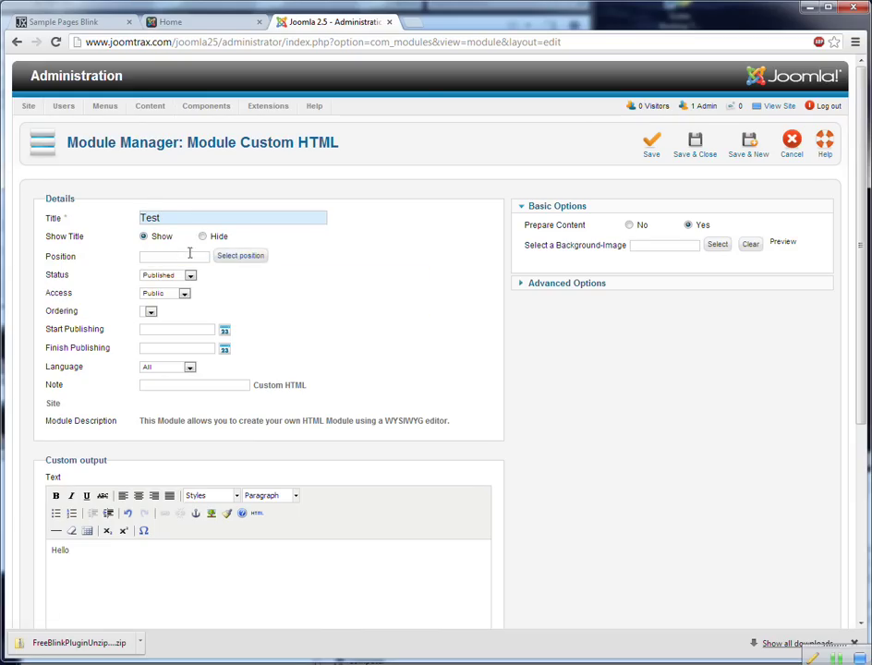
Step: Place the Test module in position-6 and save it
click(240, 257)
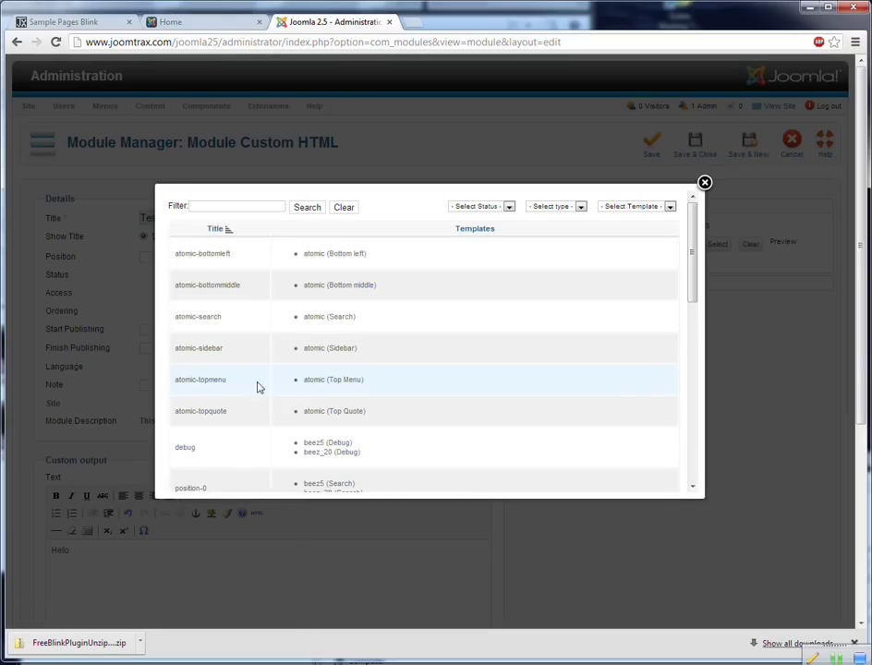
scroll(360, 369, down, 8)
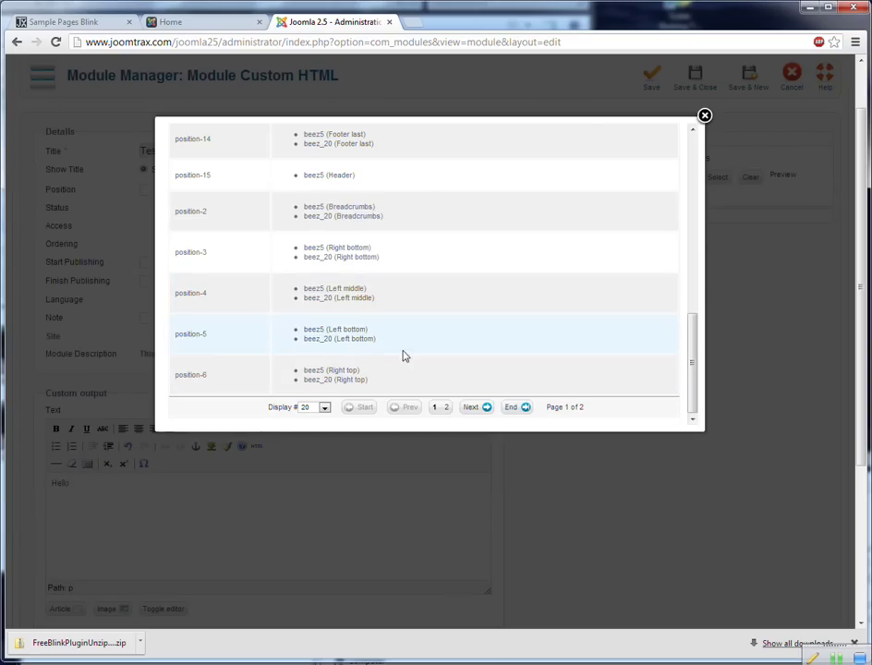
scroll(314, 342, down, 2)
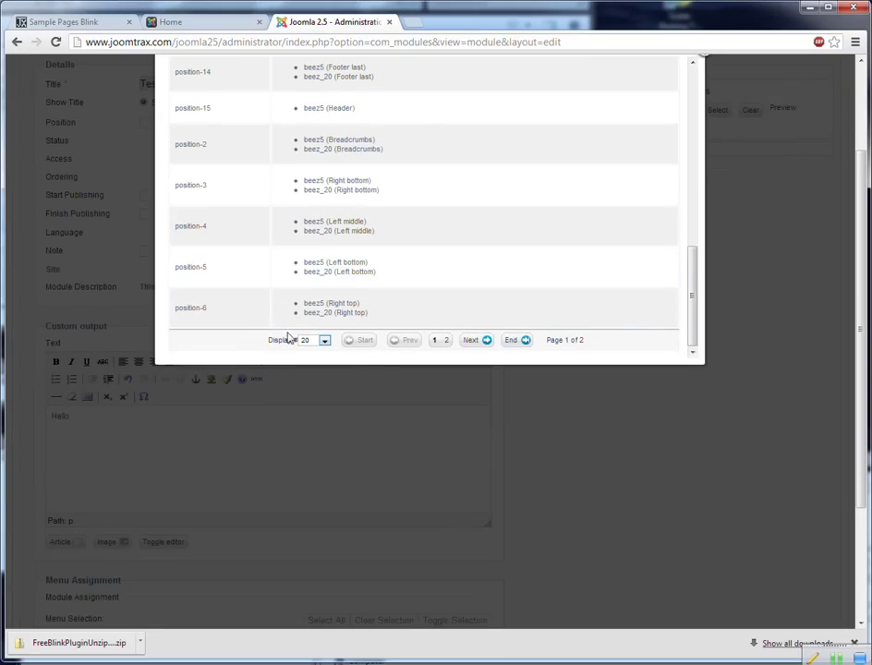
click(190, 308)
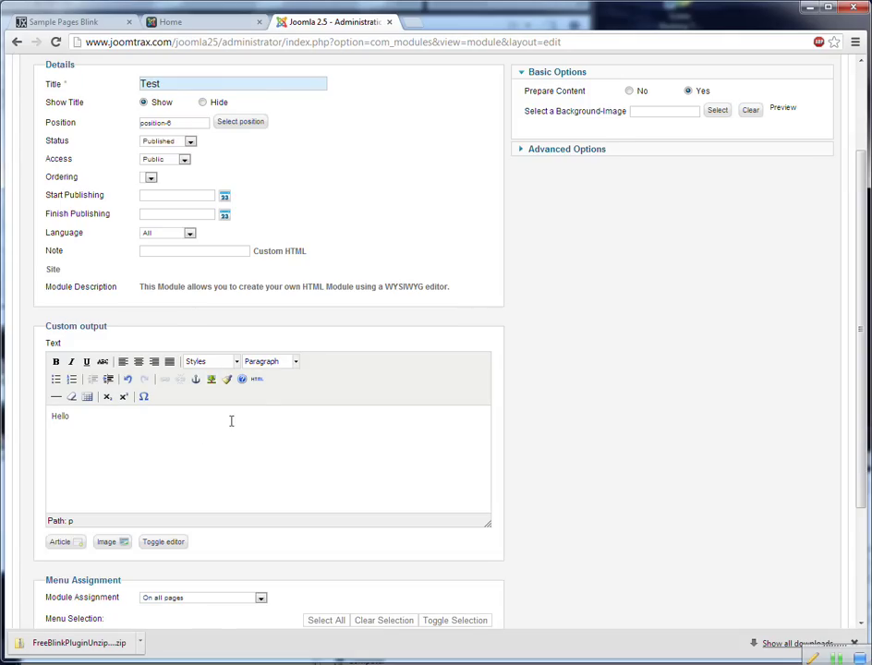
scroll(480, 411, up, 3)
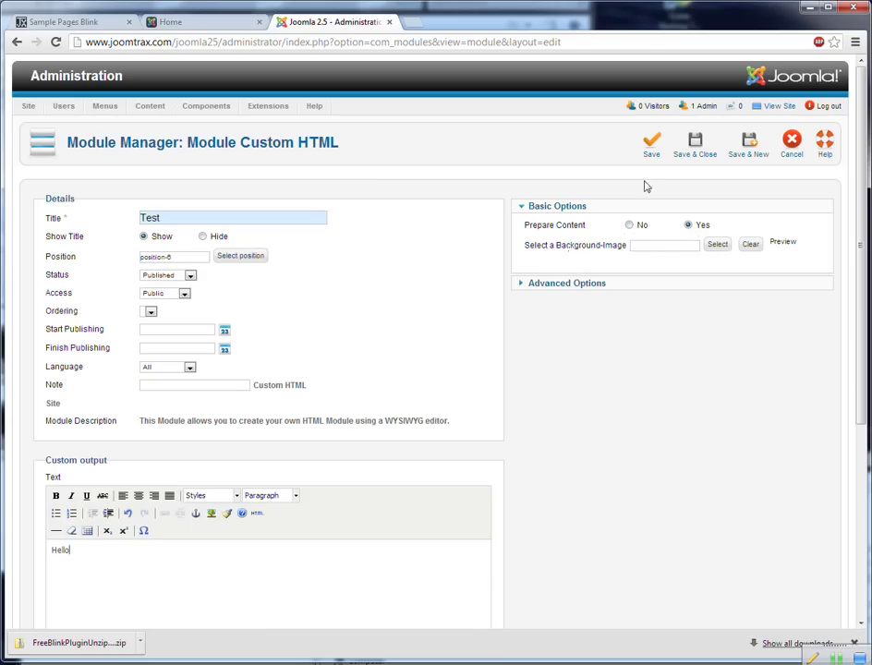
click(654, 146)
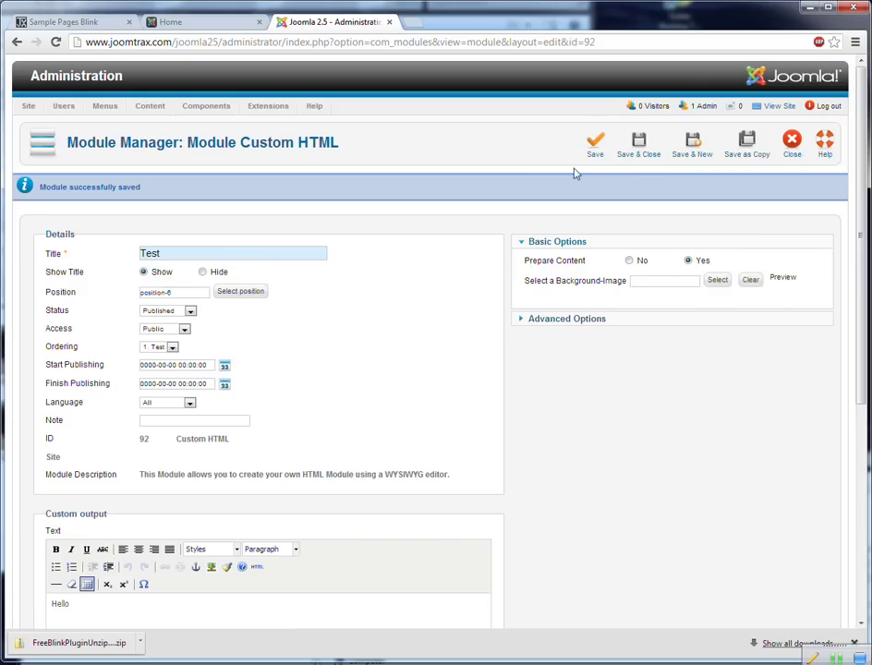
Step: Reload the front page to see the Test module's Hello, then return to the module editor
click(210, 23)
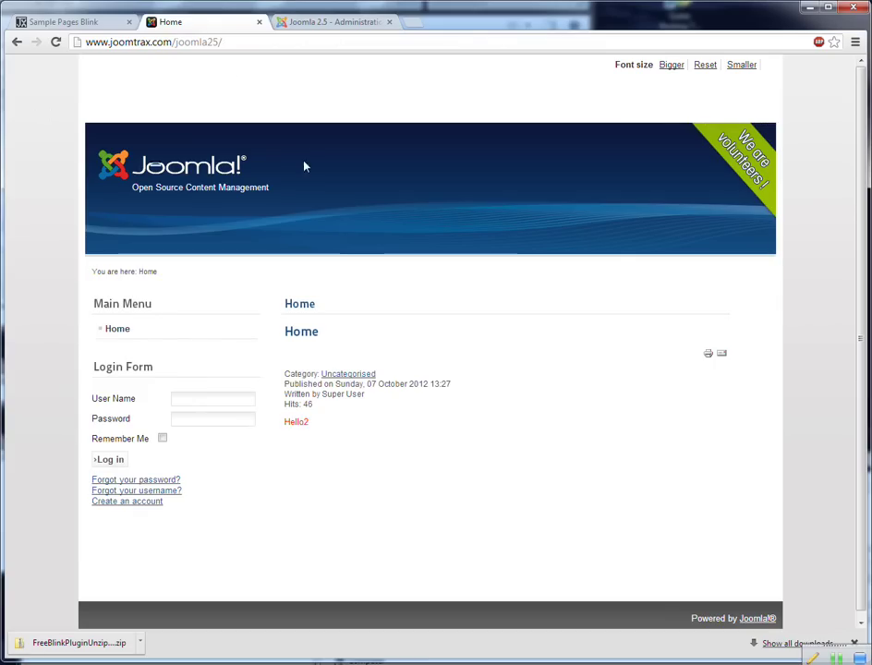
click(56, 42)
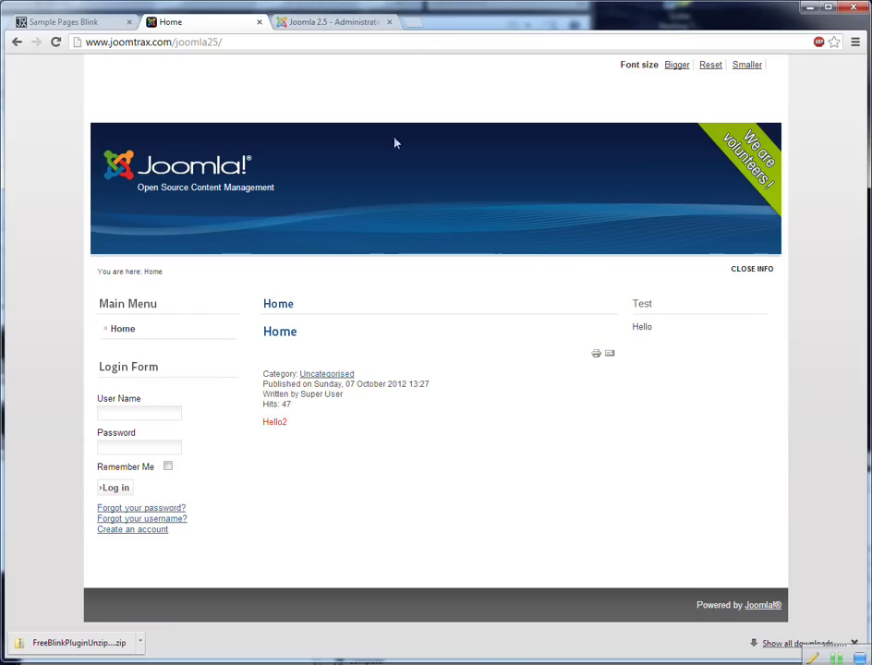
click(357, 23)
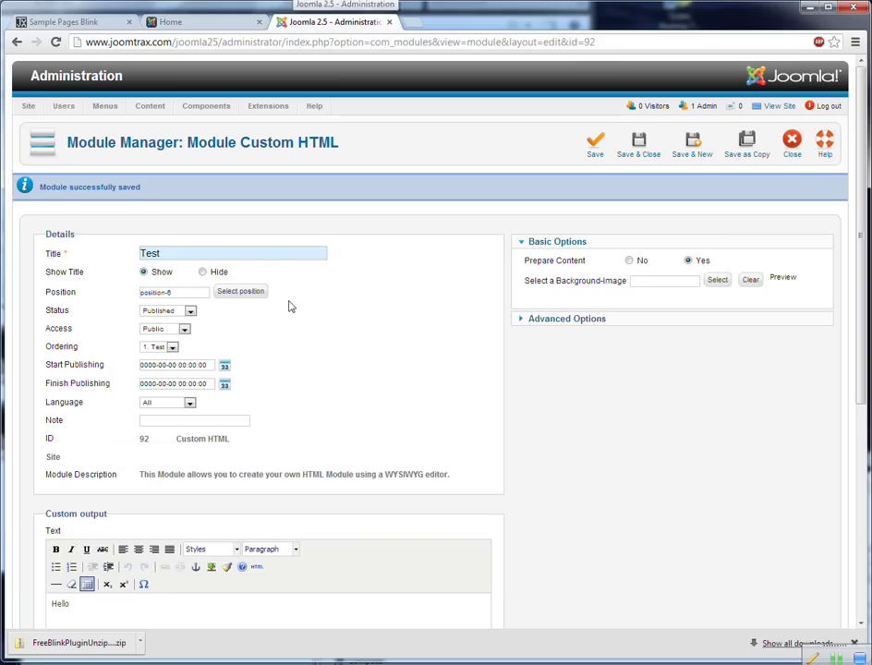
scroll(339, 362, down, 2)
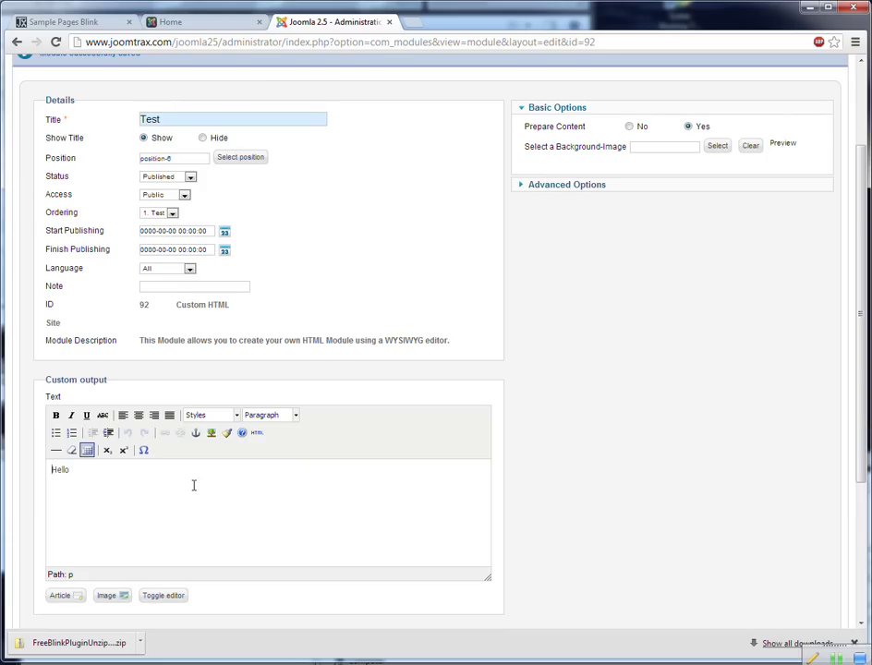
Step: Wrap the Test module's text as {blink}Hello{/blink} and save the module
scroll(175, 420, up, 2)
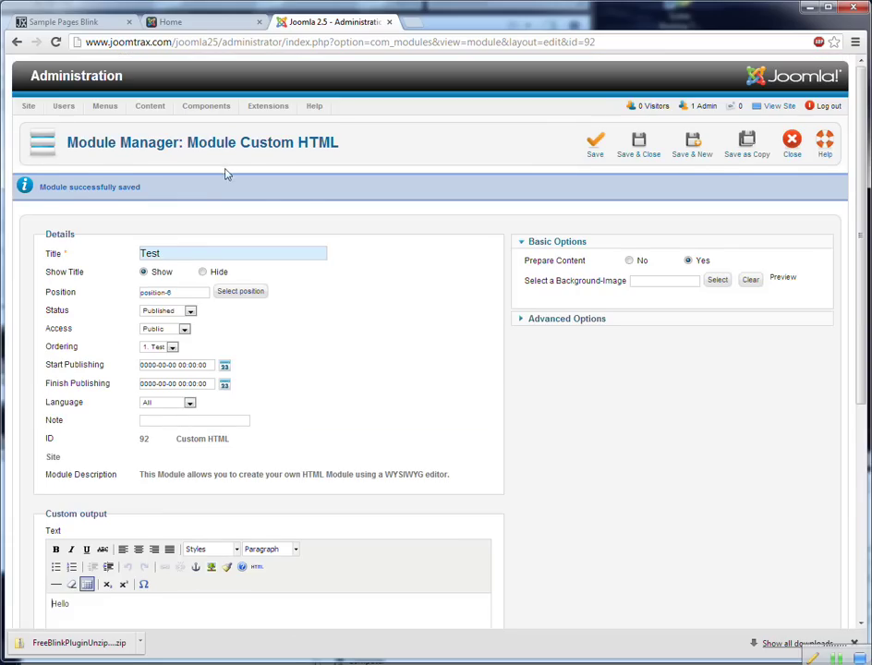
scroll(212, 185, down, 1)
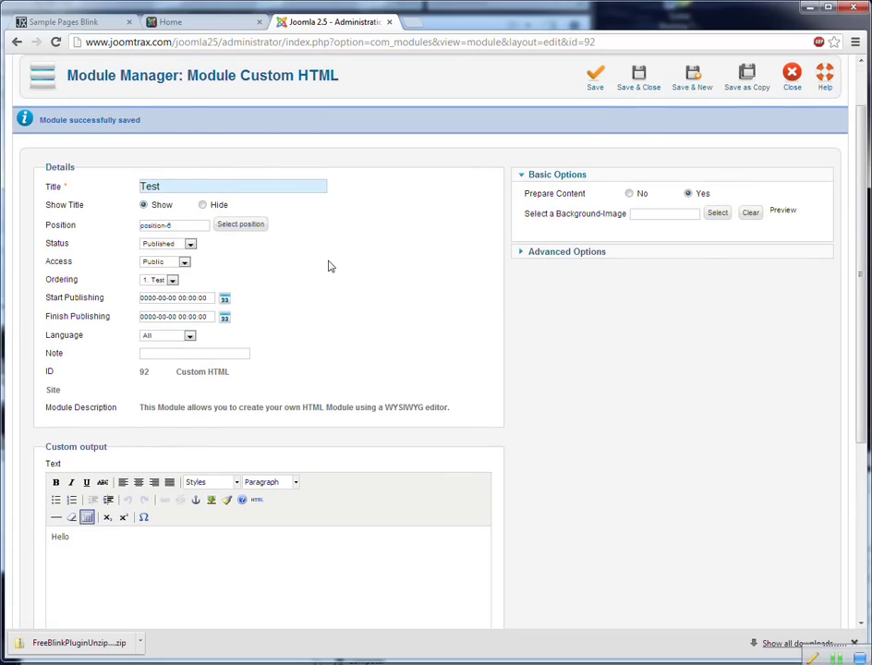
text({blink})
click(595, 79)
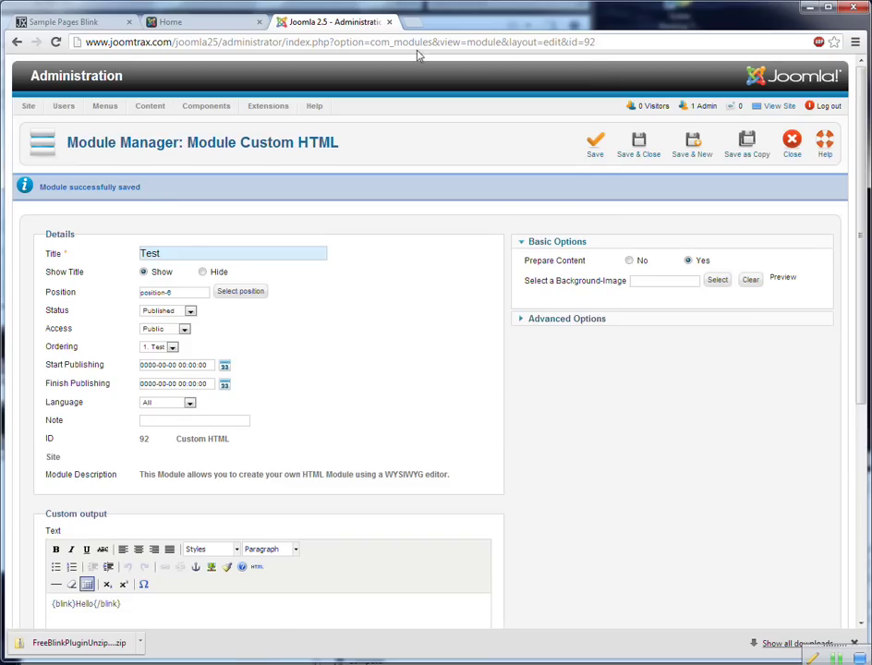
Step: Reload the front page to check the Test module, review its text, then return to the front page
click(217, 24)
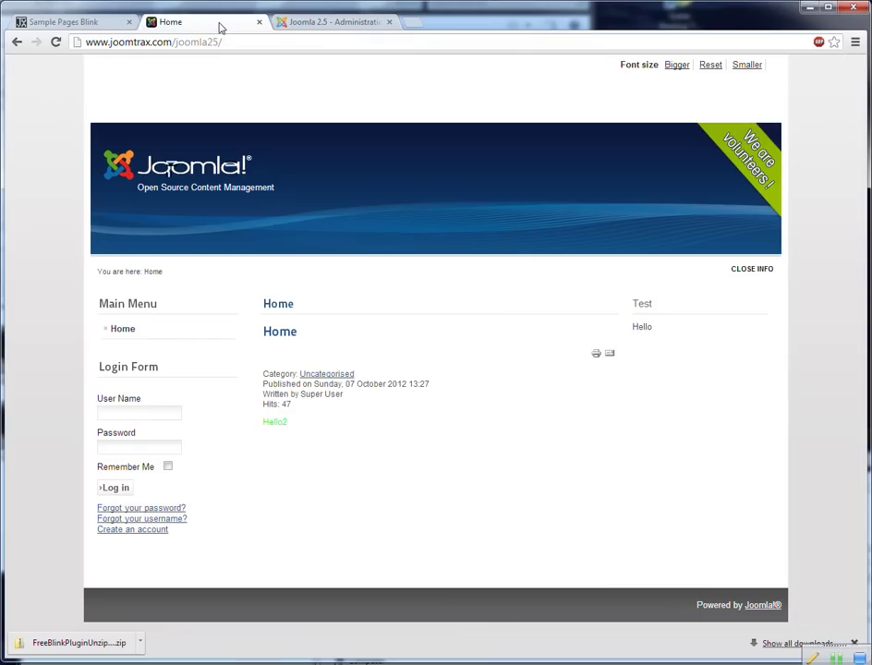
click(56, 41)
click(311, 25)
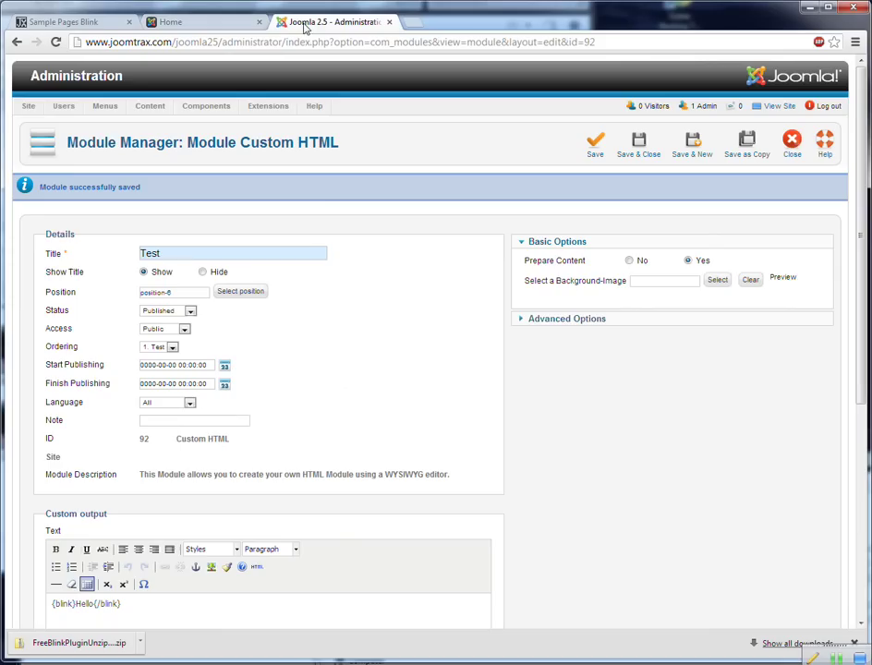
scroll(211, 611, down, 3)
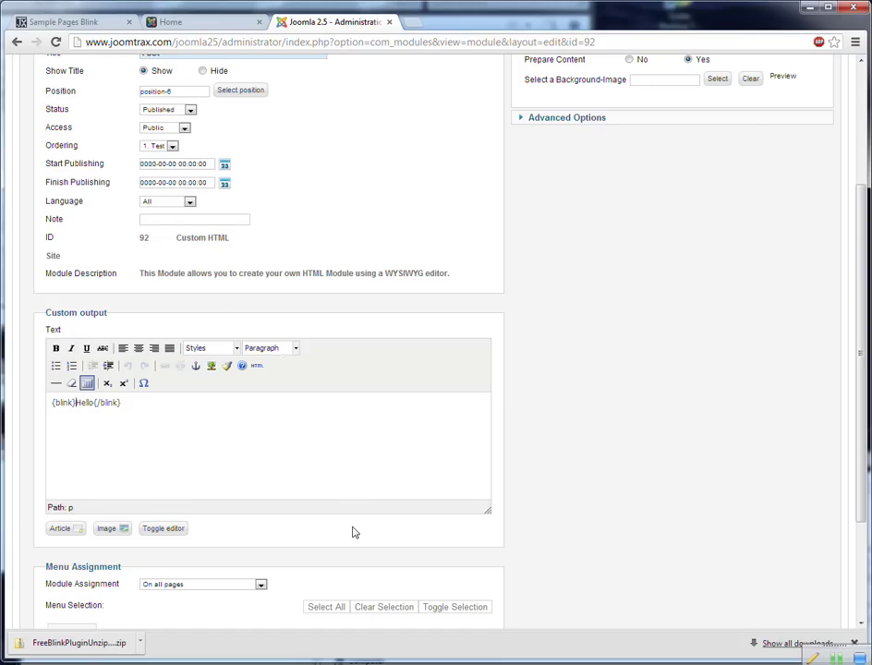
scroll(352, 532, up, 3)
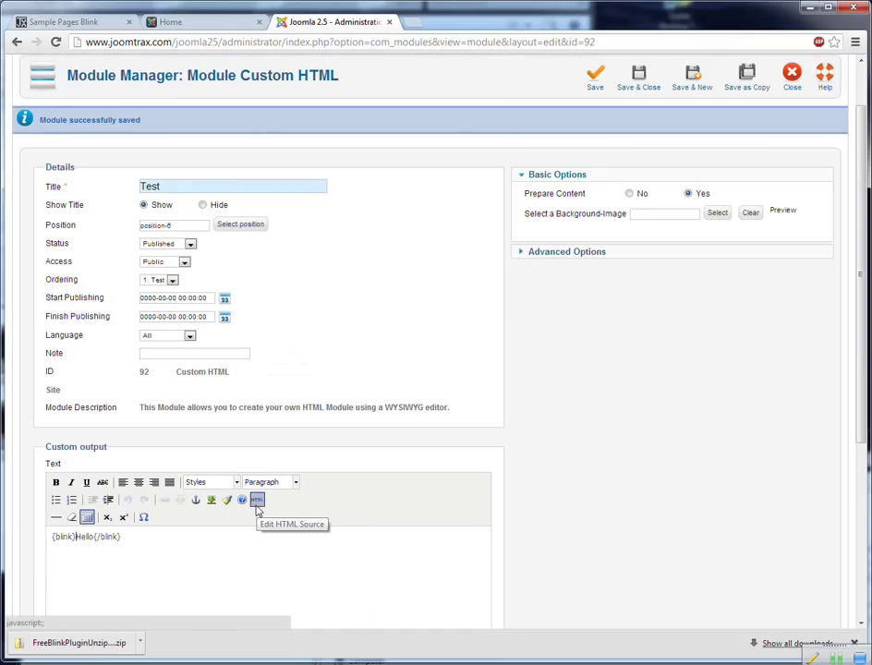
click(196, 22)
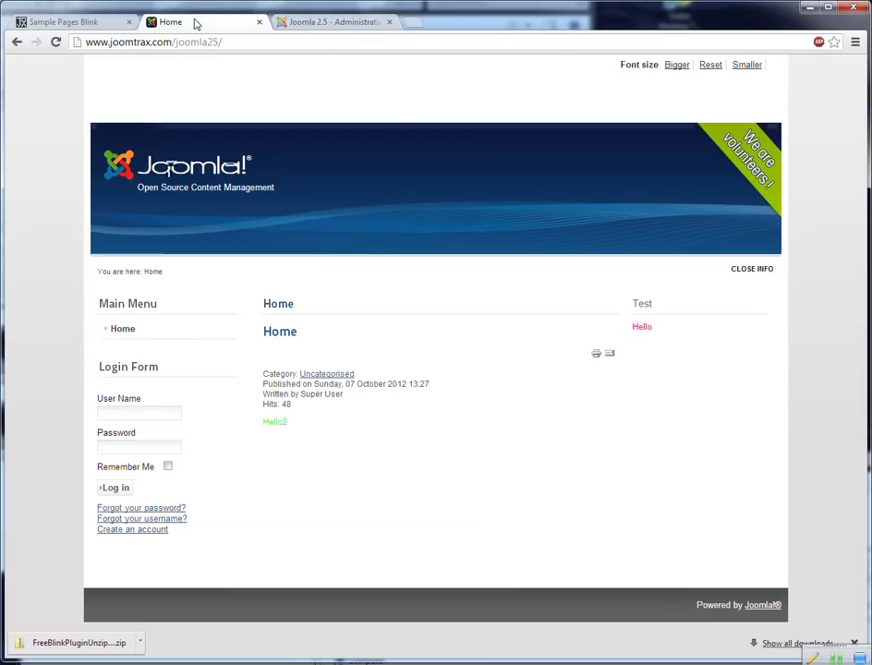
Step: Select the example parameters pars=1,#00FFFF,#0000FF in the Blink sample code, then return to the module editor
click(103, 22)
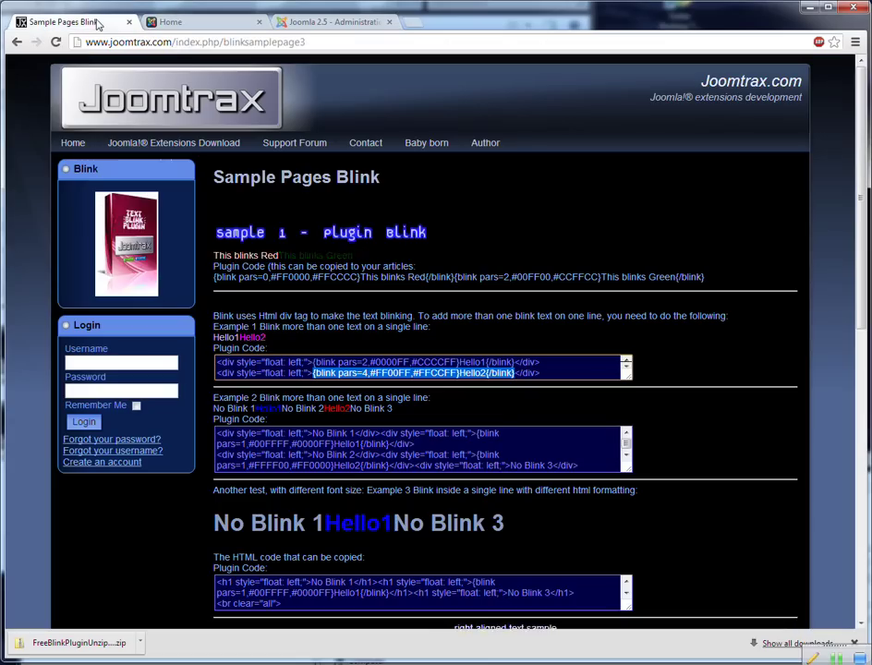
click(334, 443)
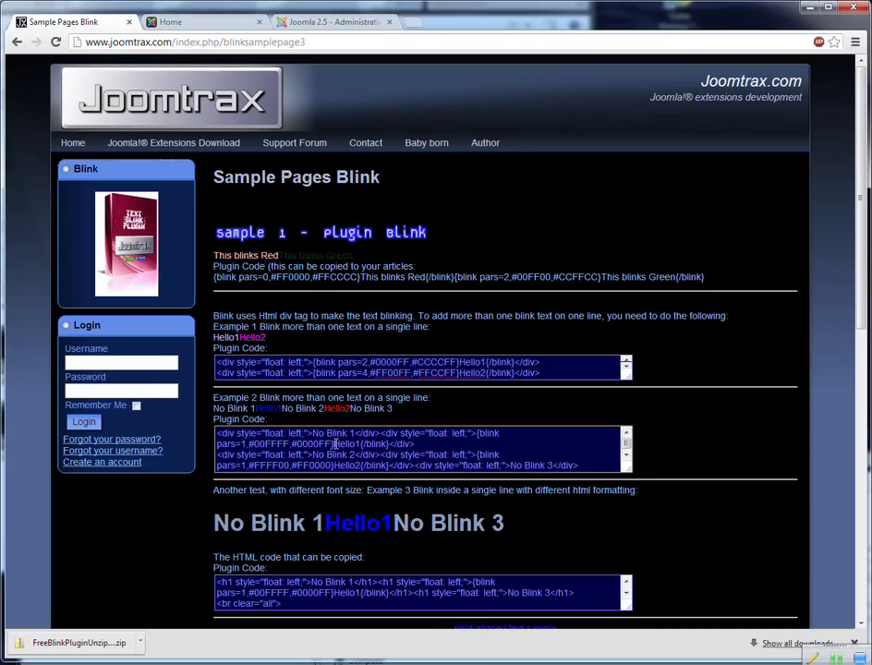
click(219, 445)
drag(236, 445, 333, 445)
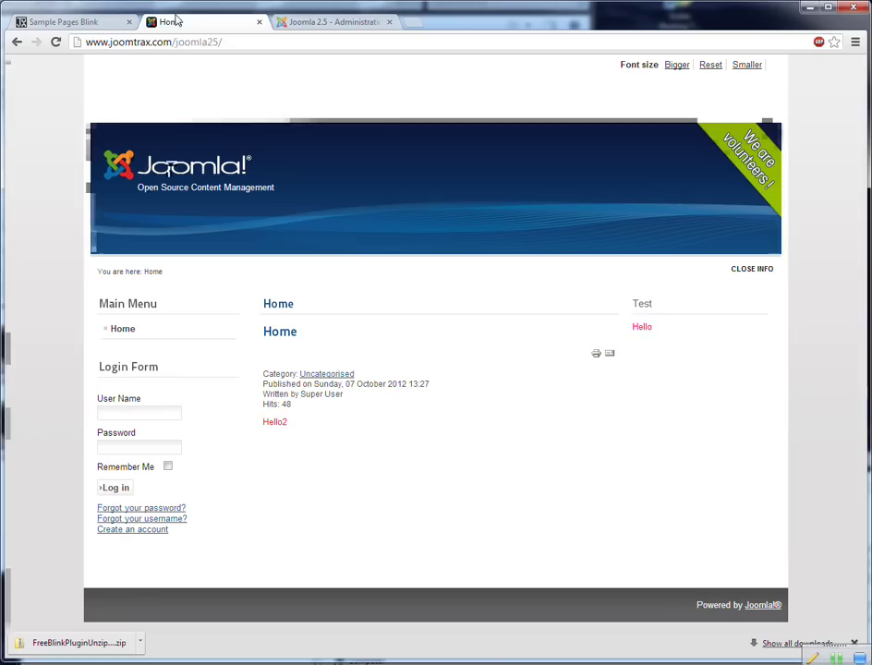
click(171, 21)
click(329, 21)
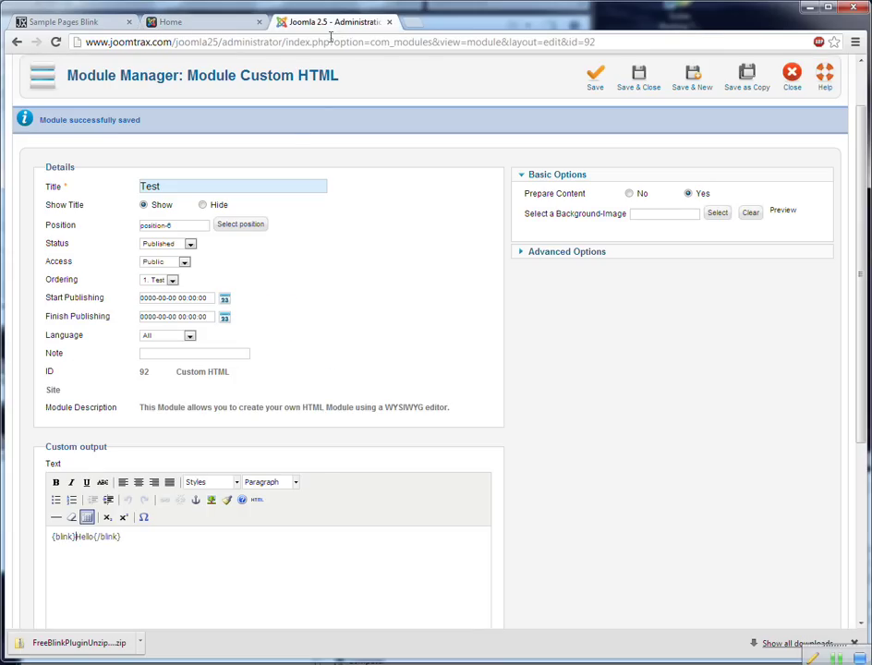
Step: Start typing blink parameters (pars, #FFFF00, hide) right after {blink in the module text
click(75, 536)
text(pars)
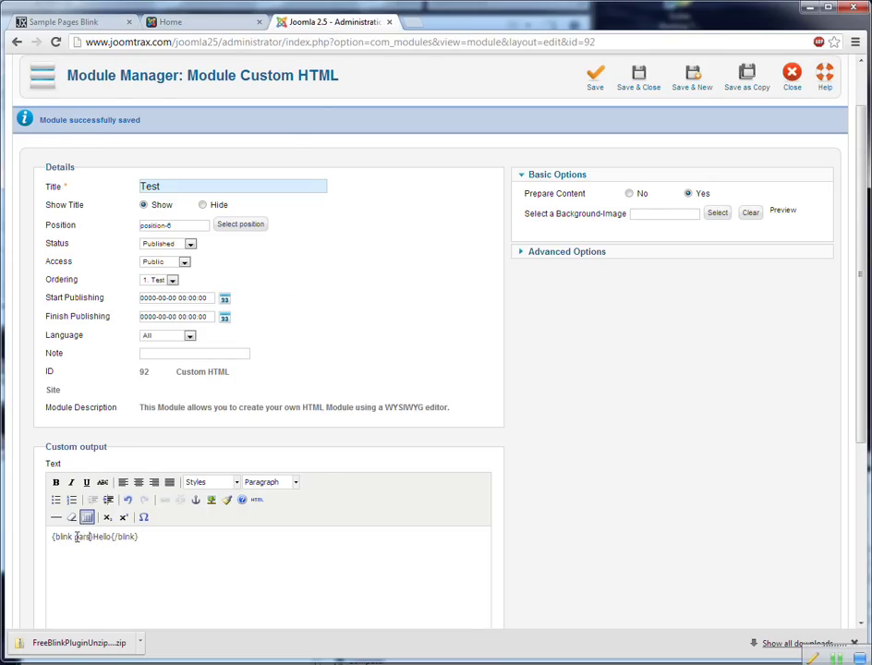
text(=[)
text(#)
text(F)
text(FFF00)
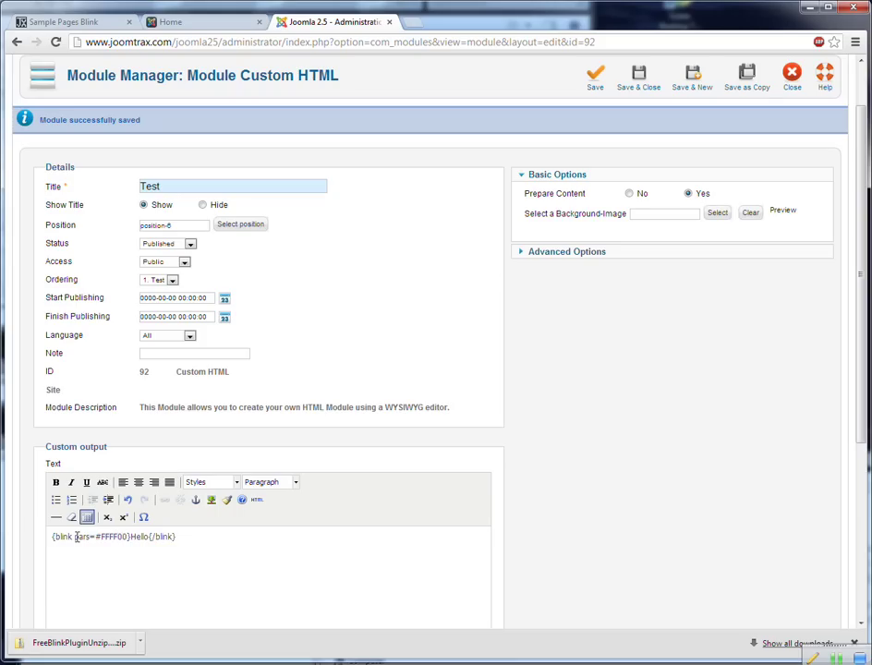
text(,hide)
text(2,)
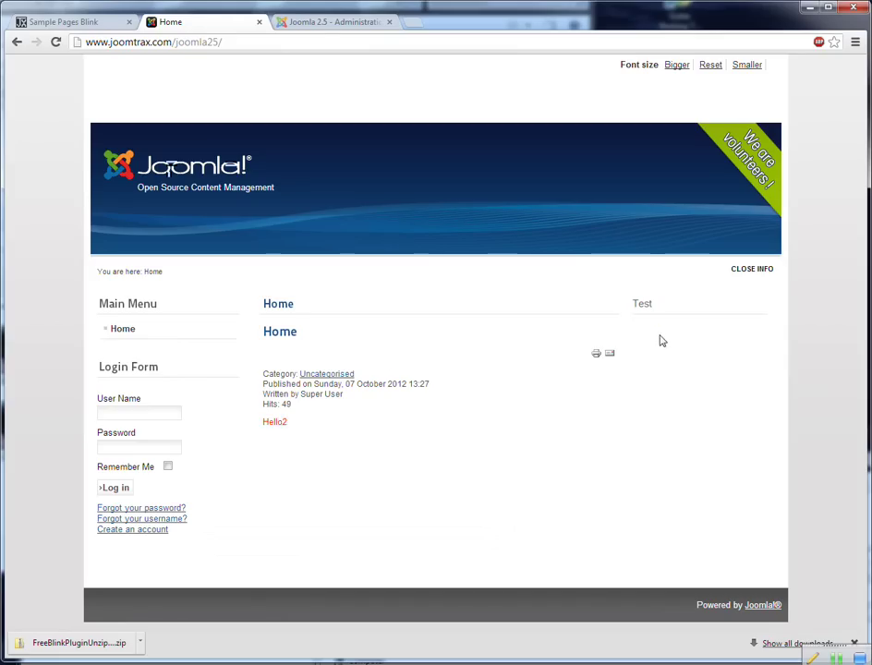
Step: Change the Test module's blink colour from #FFFF00 to #00FF00 and bring up the Insert/Edit Image dialog
click(317, 24)
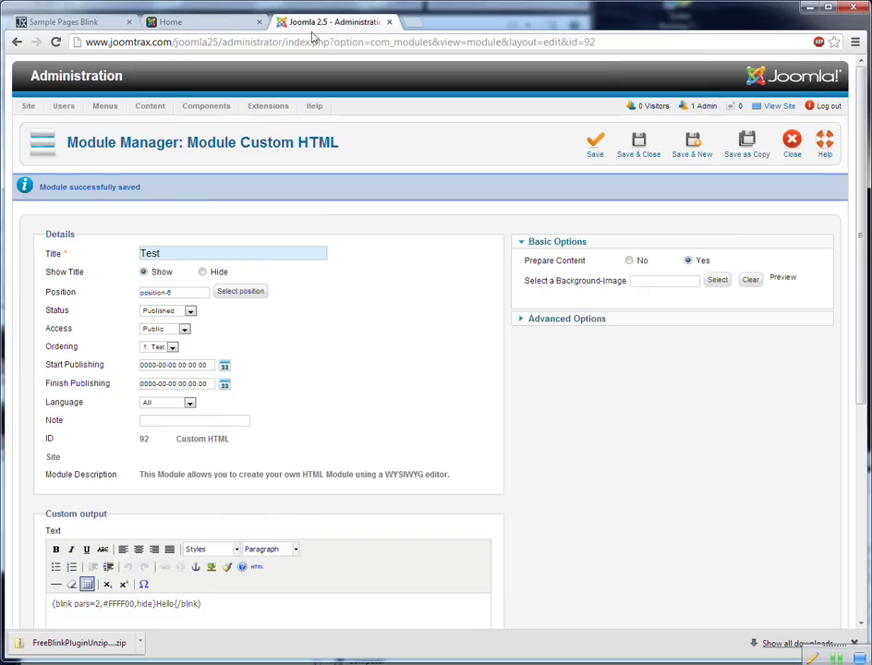
scroll(132, 435, down, 3)
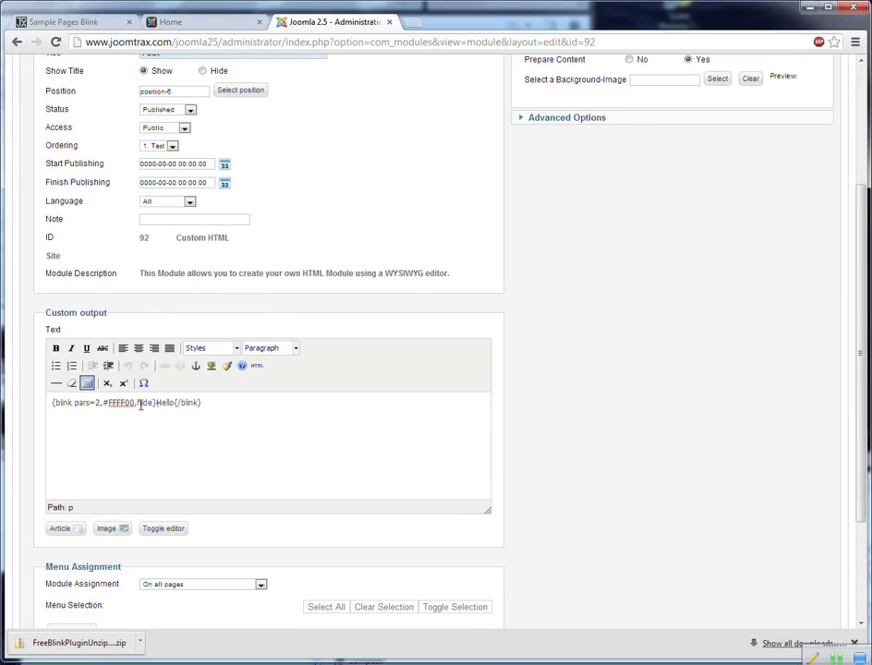
key(Delete)
key(Delete)
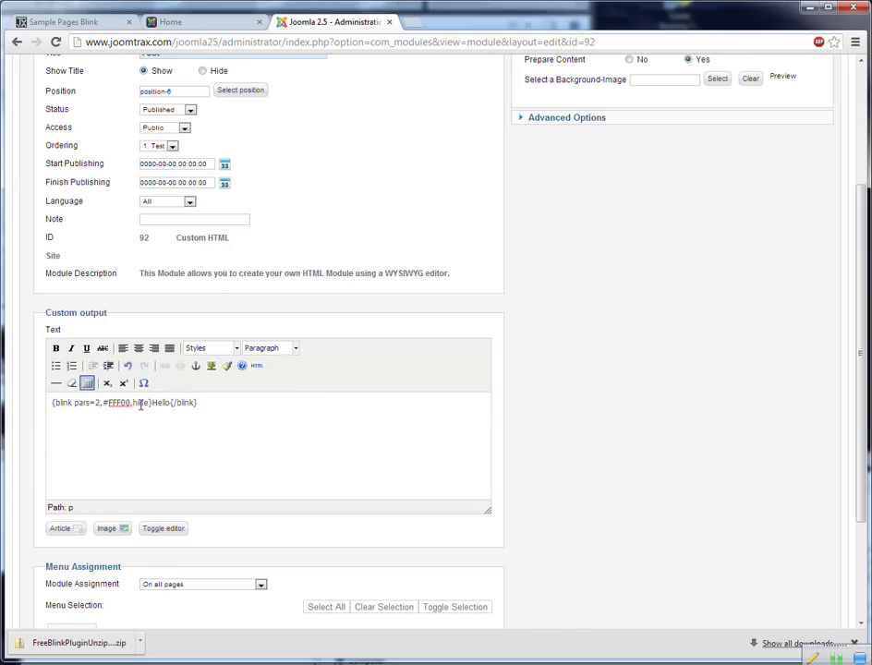
text(00)
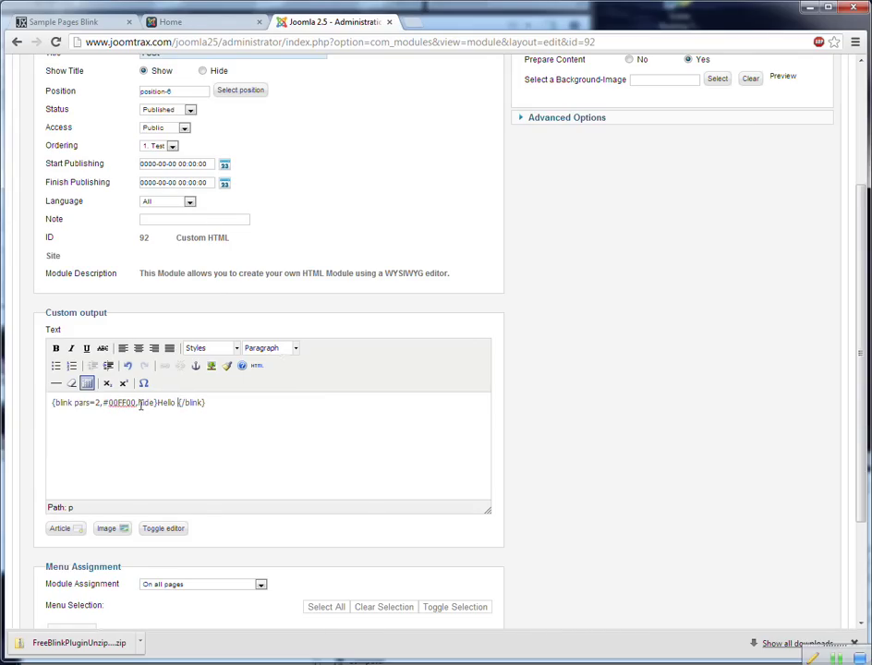
click(210, 365)
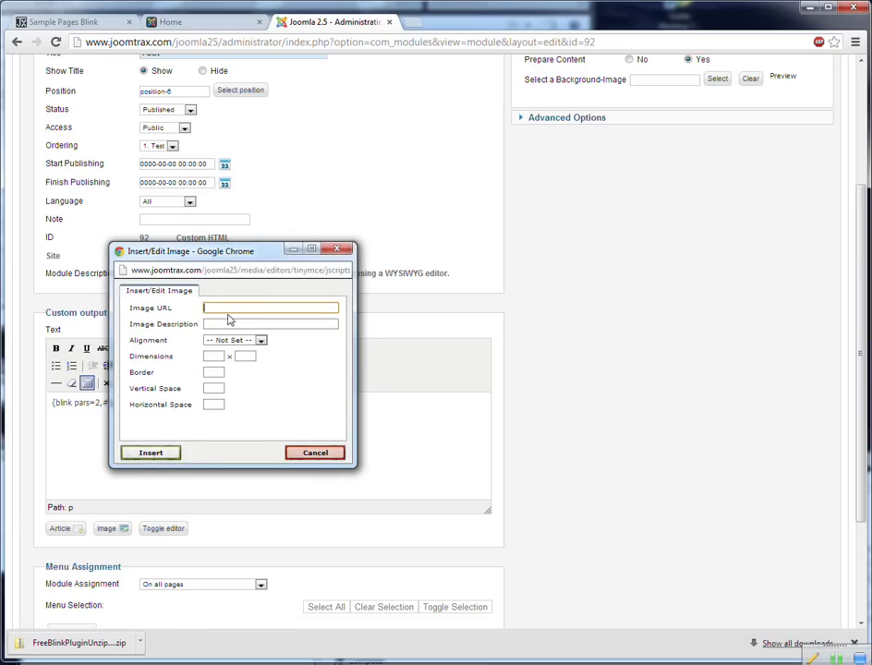
Step: Copy the Blink product box image URL from the Joomtrax Sample Pages and return to the admin tab
click(70, 20)
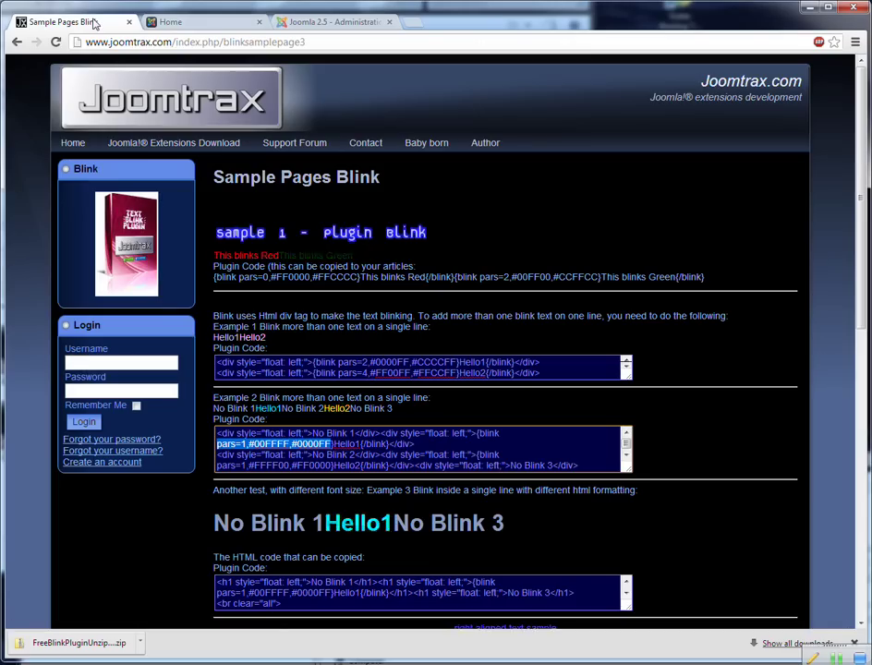
right_click(119, 227)
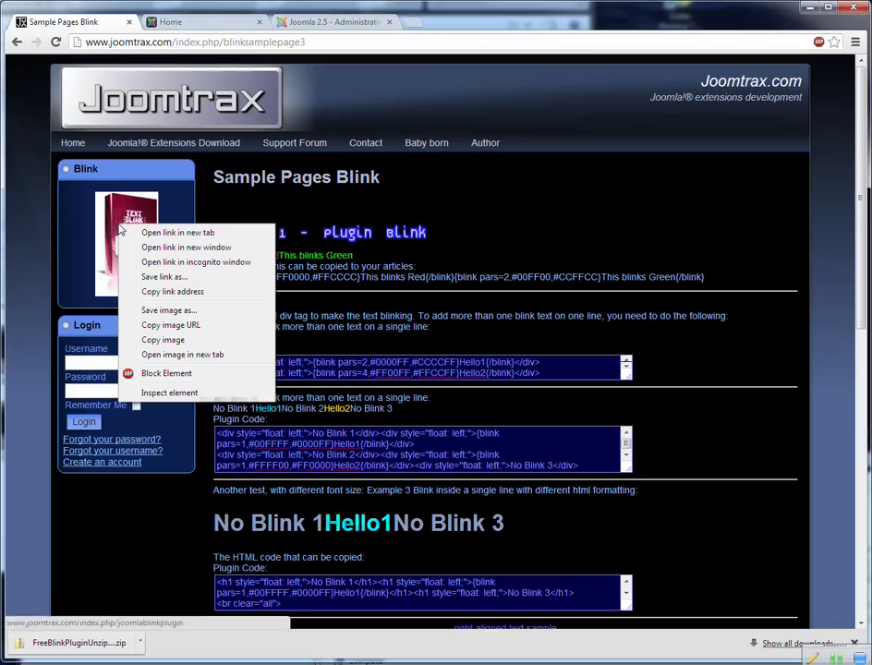
click(190, 325)
key(ctrl+shift+Tab)
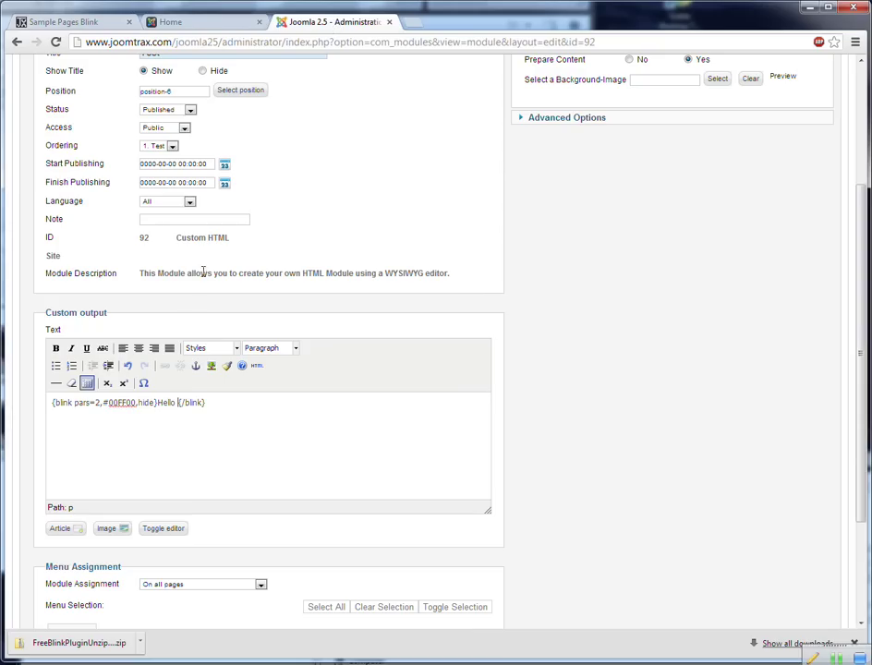
Step: Insert the copied Blink box image into the Test module's blink text after Hello
click(211, 365)
drag(194, 304, 389, 477)
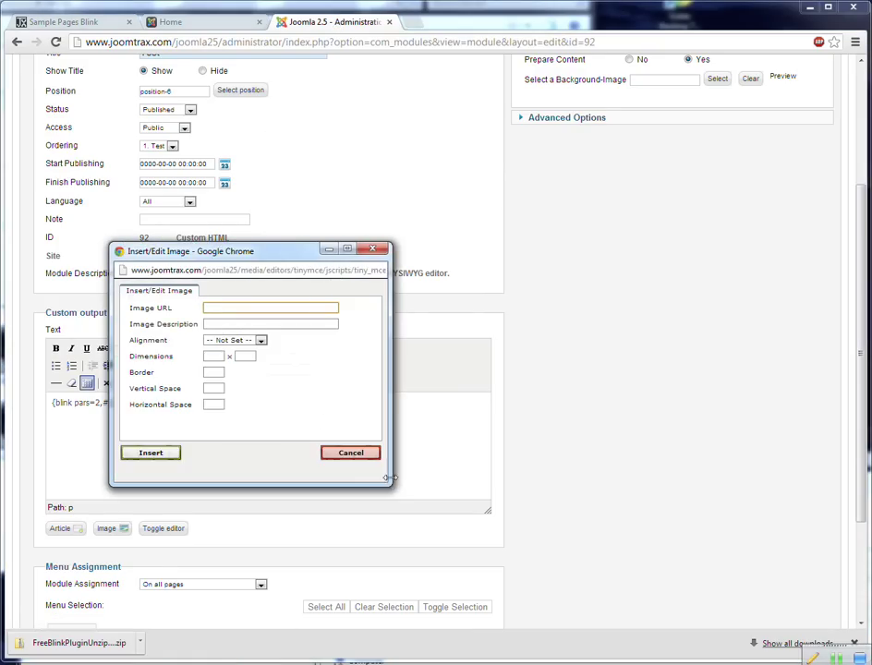
text(images/stories/boxes/blinkboxhl.jpg)
click(268, 324)
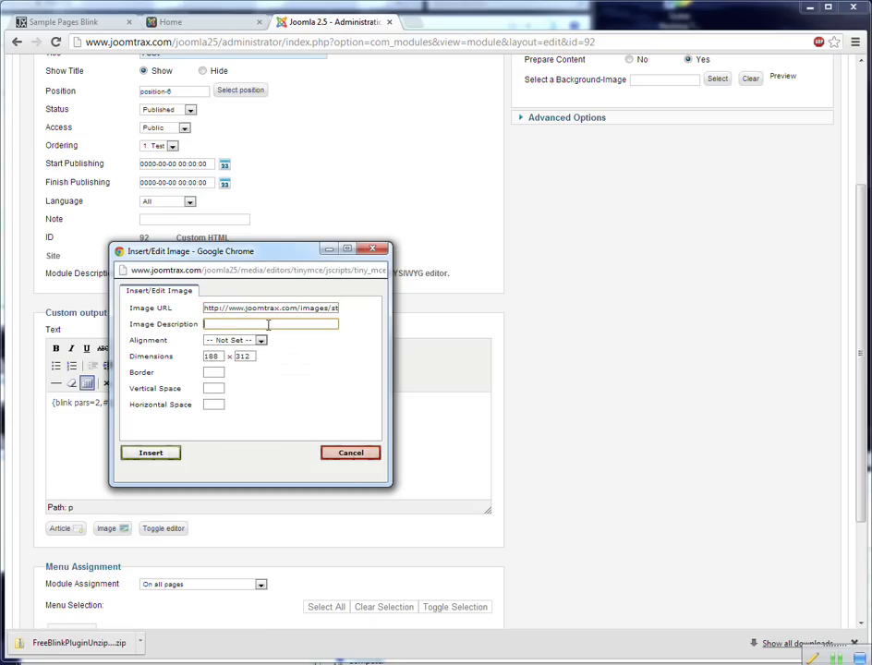
click(152, 454)
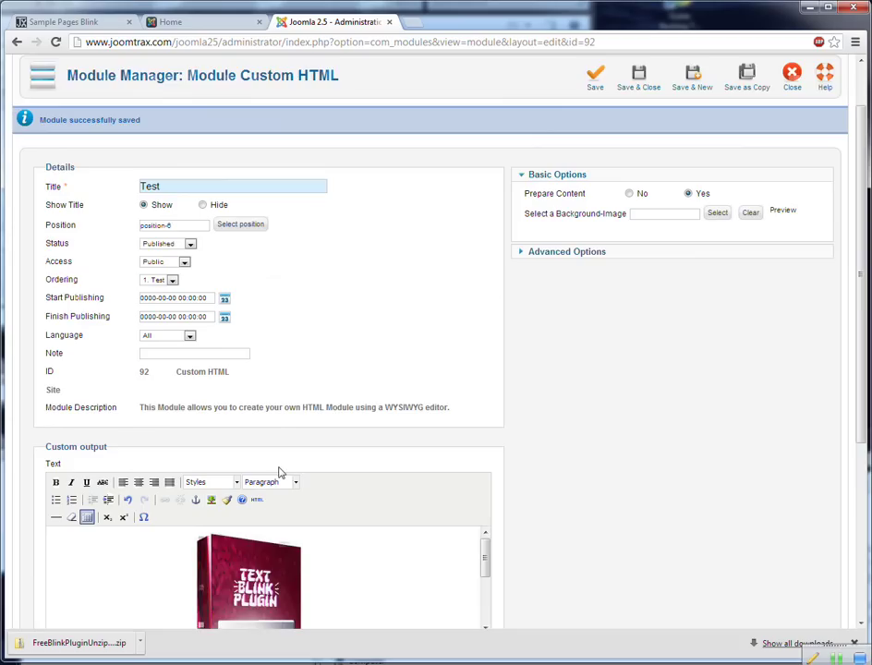
scroll(278, 471, down, 1)
scroll(297, 528, down, 1)
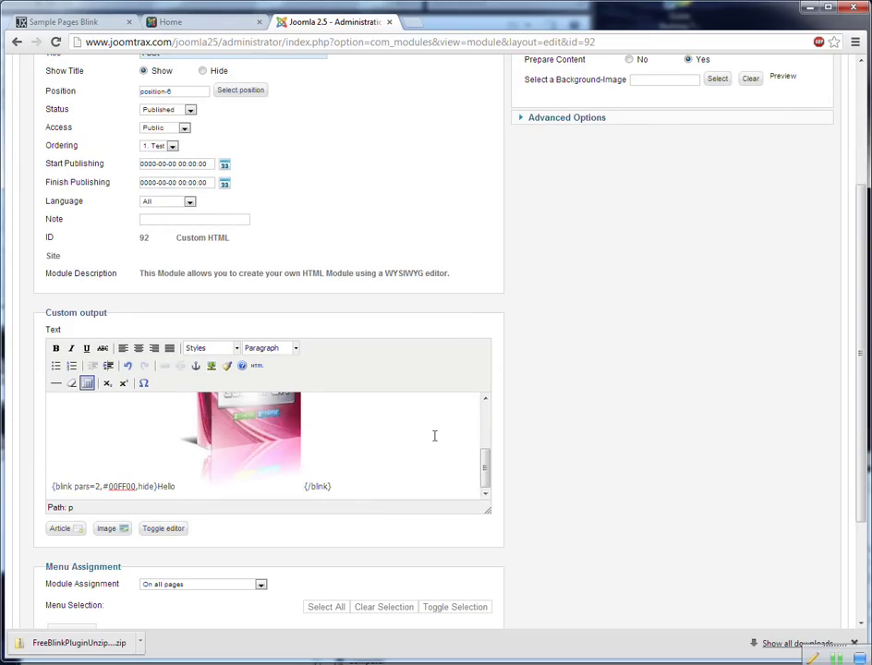
scroll(434, 434, up, 2)
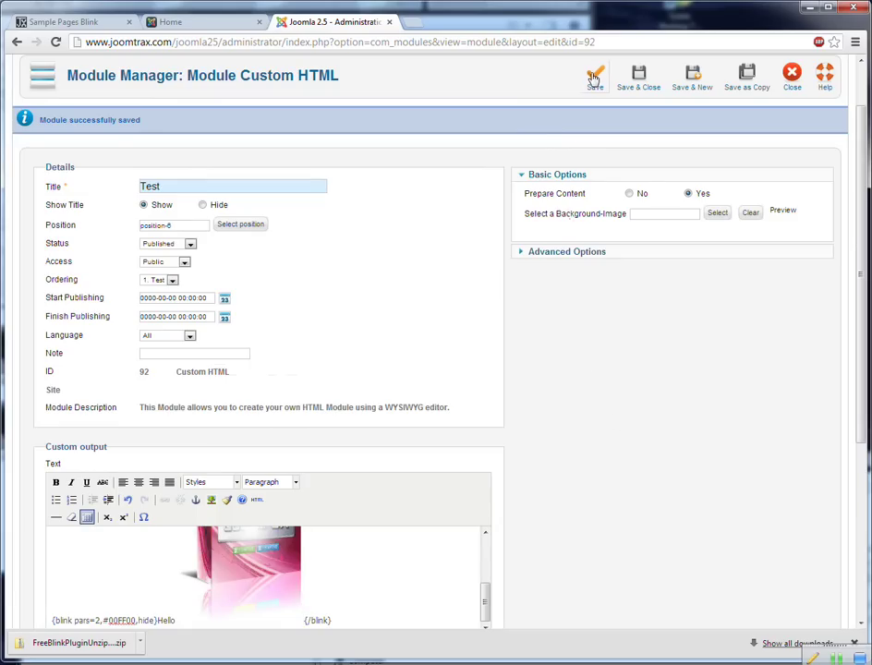
Step: Save the Test module and reload the site home page to see Hello and the image blink
click(596, 80)
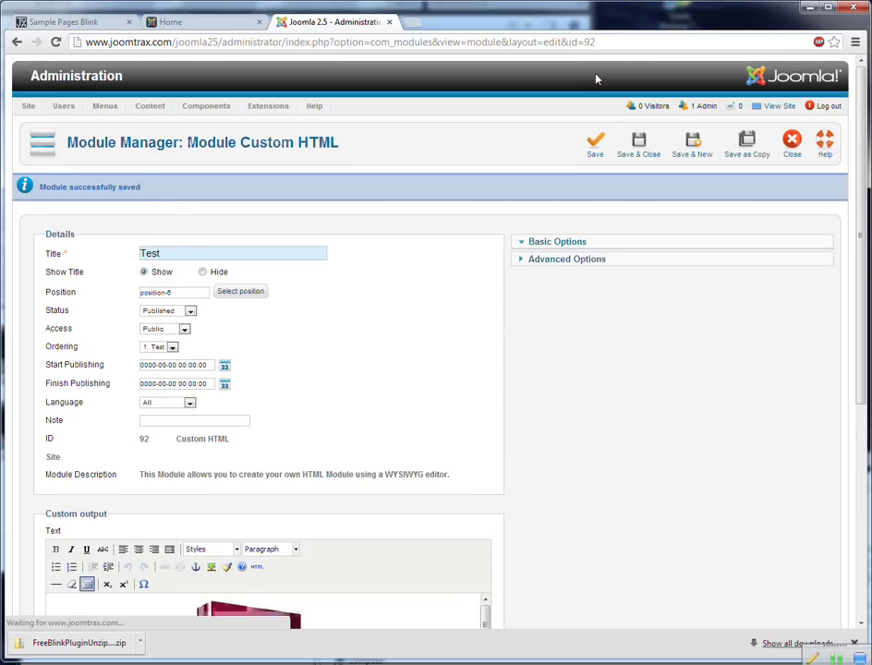
click(191, 24)
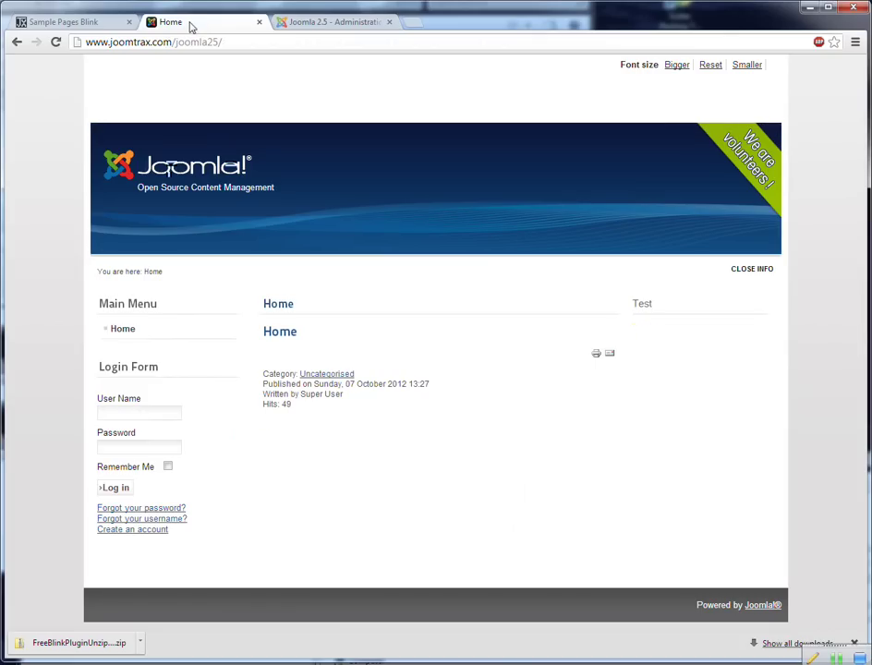
click(56, 42)
click(310, 22)
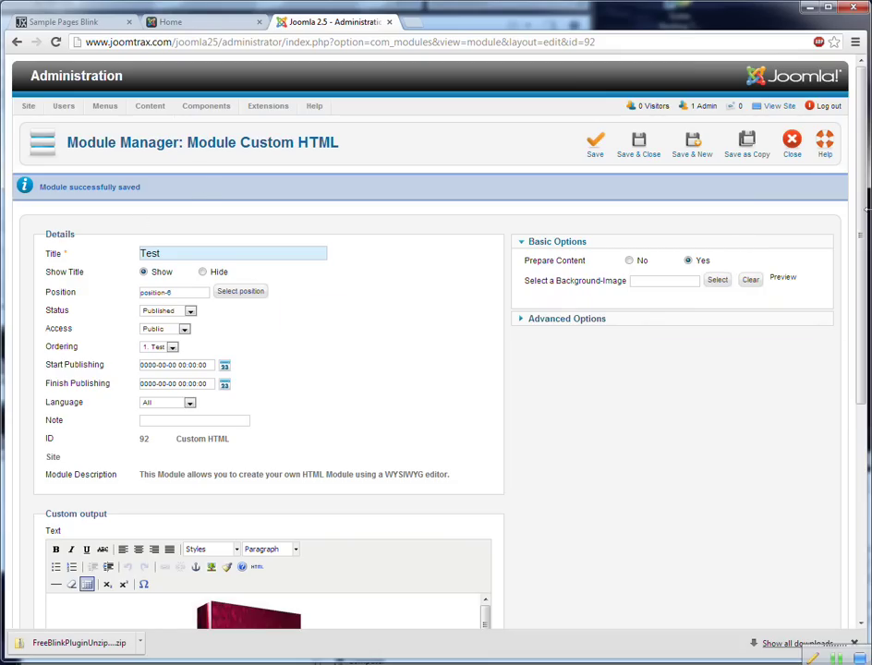
Step: Close the Test module and open Extensions > Plug-in Manager, selecting the blink filter text
click(792, 152)
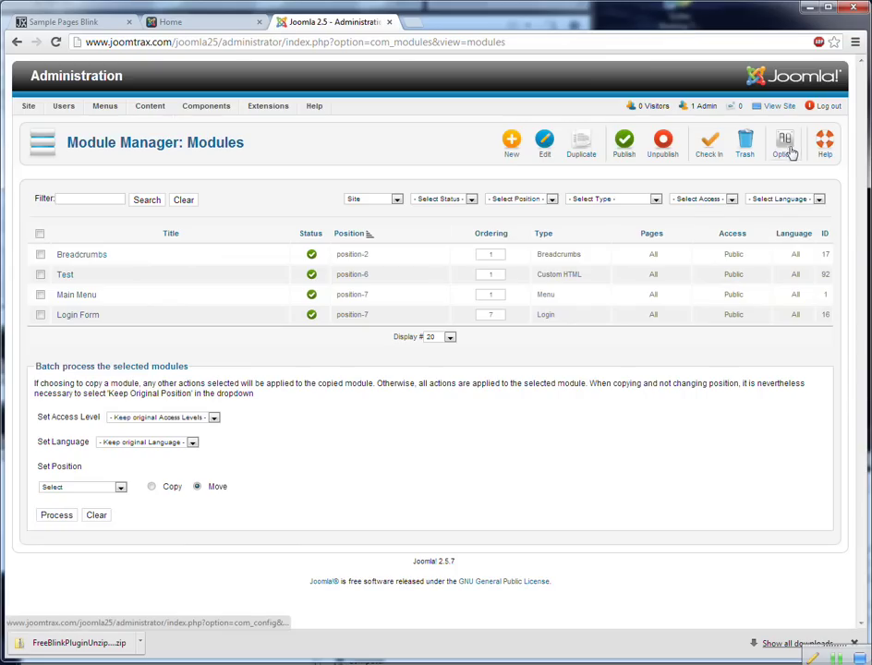
mouse_move(207, 114)
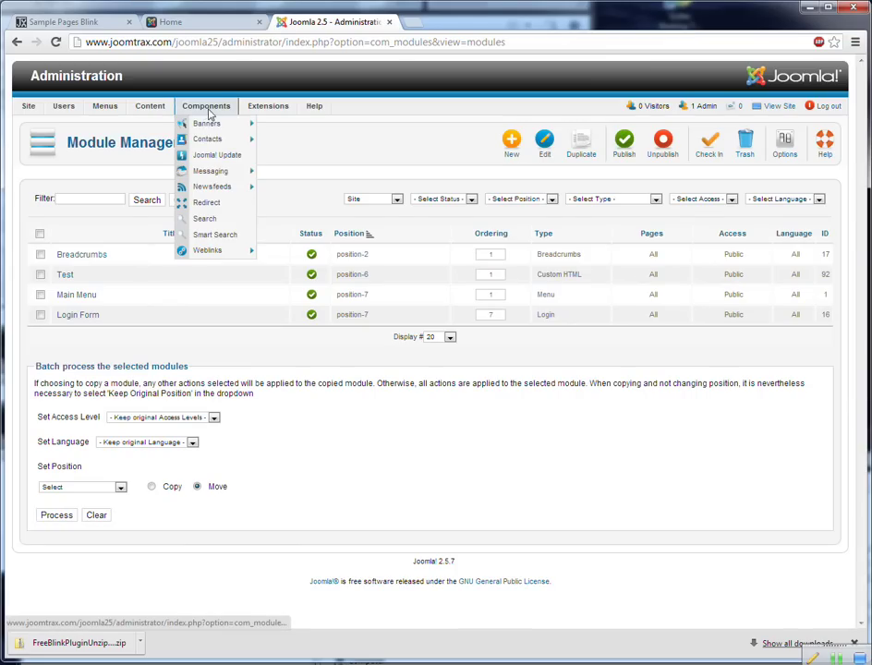
mouse_move(257, 111)
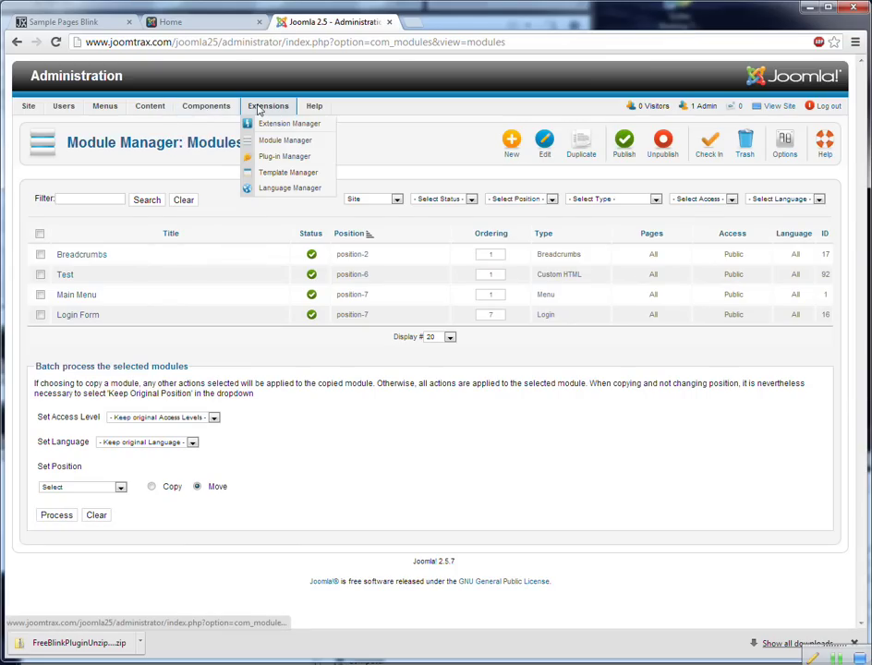
click(260, 159)
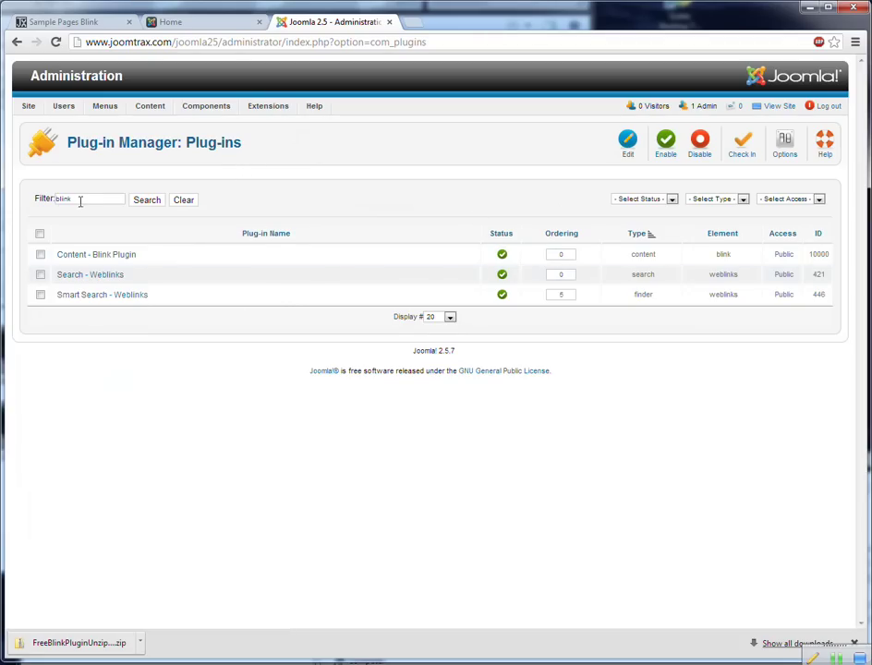
drag(86, 200, 34, 198)
Step: Clear the blink filter and scroll the full plug-in list to check Content - Blink Plugin's ordering
click(191, 202)
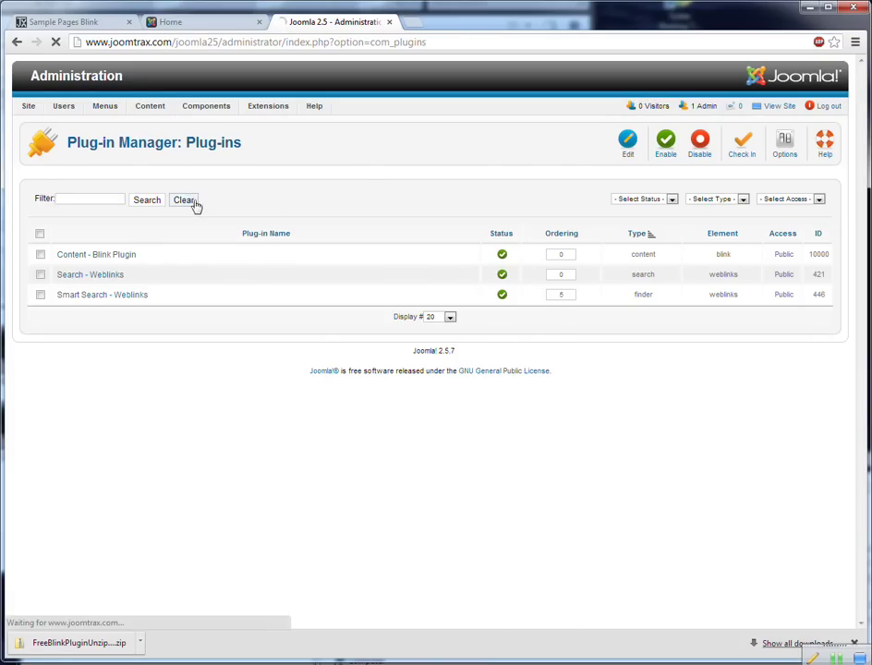
scroll(309, 291, down, 2)
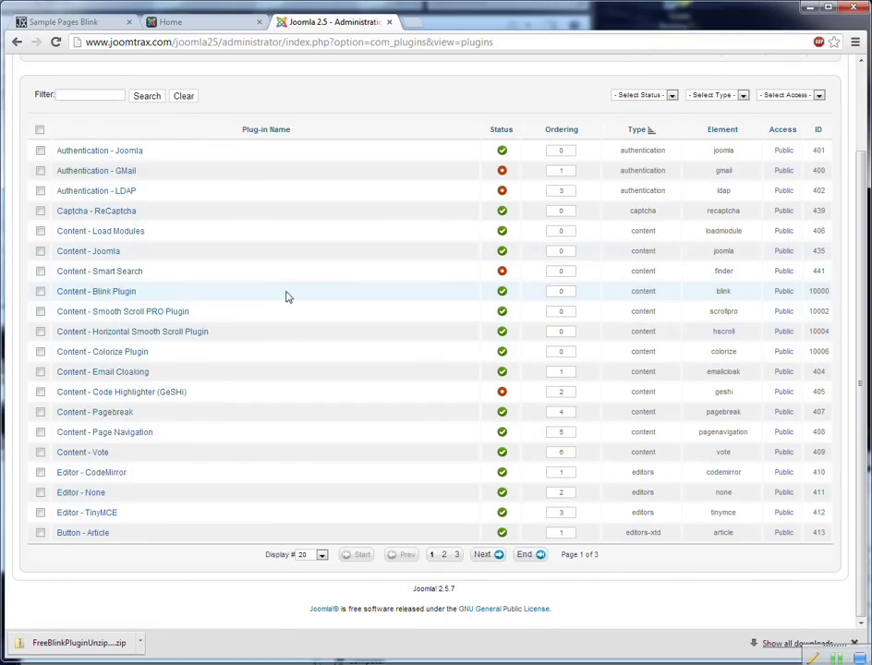
scroll(304, 327, up, 1)
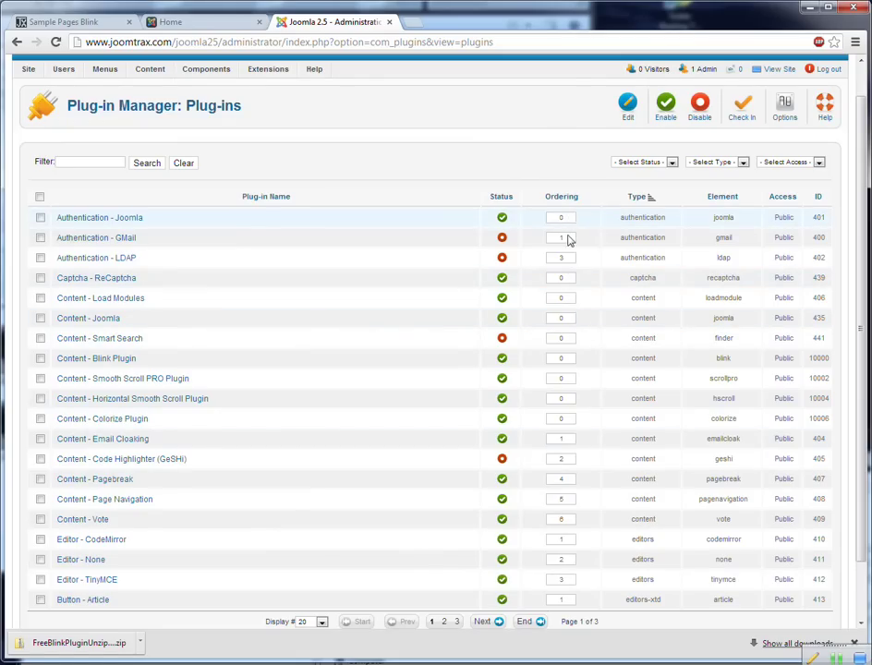
scroll(570, 277, down, 1)
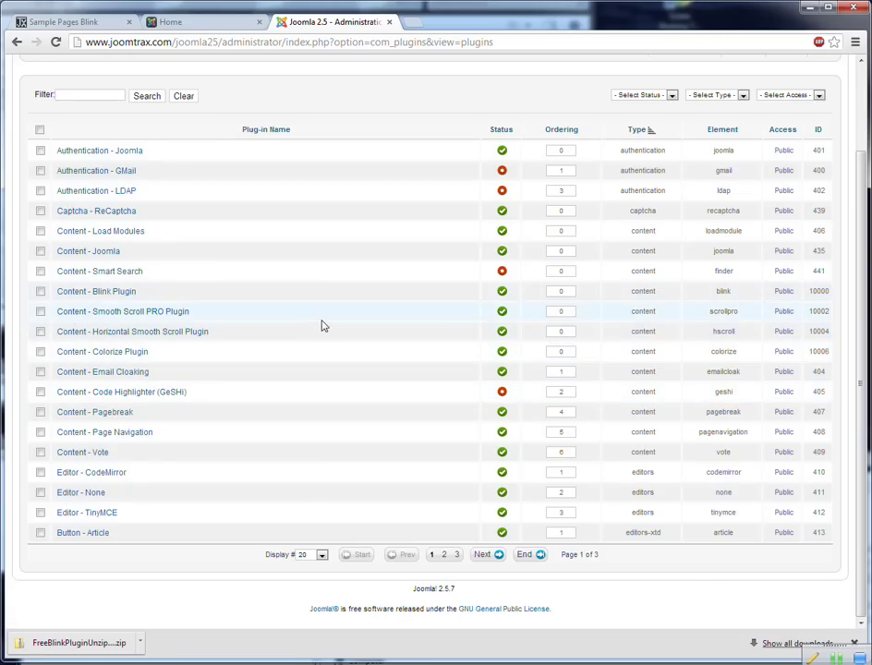
scroll(322, 324, up, 2)
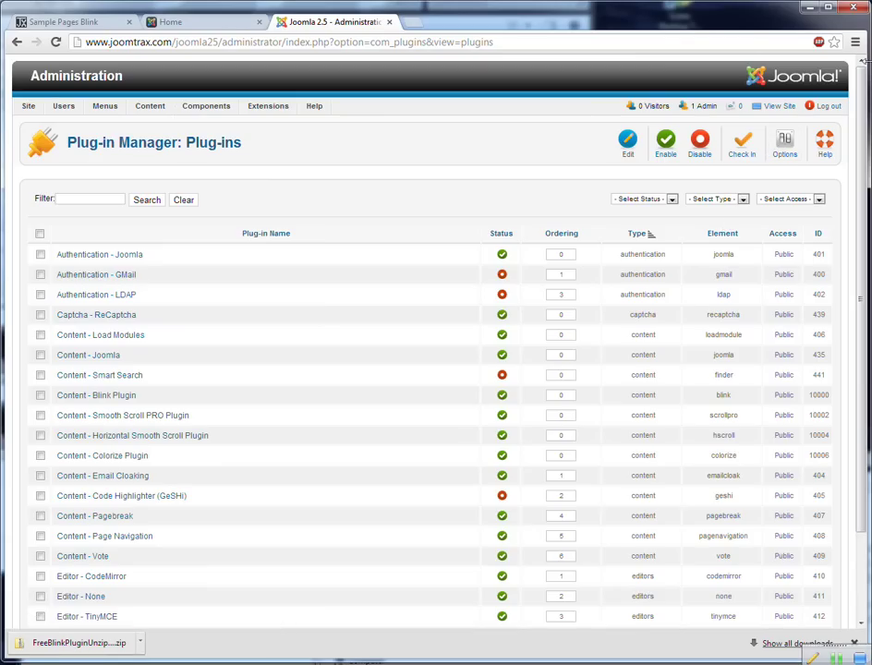
Step: Switch to the site Home page to watch the green Hello2 article text blink
click(173, 23)
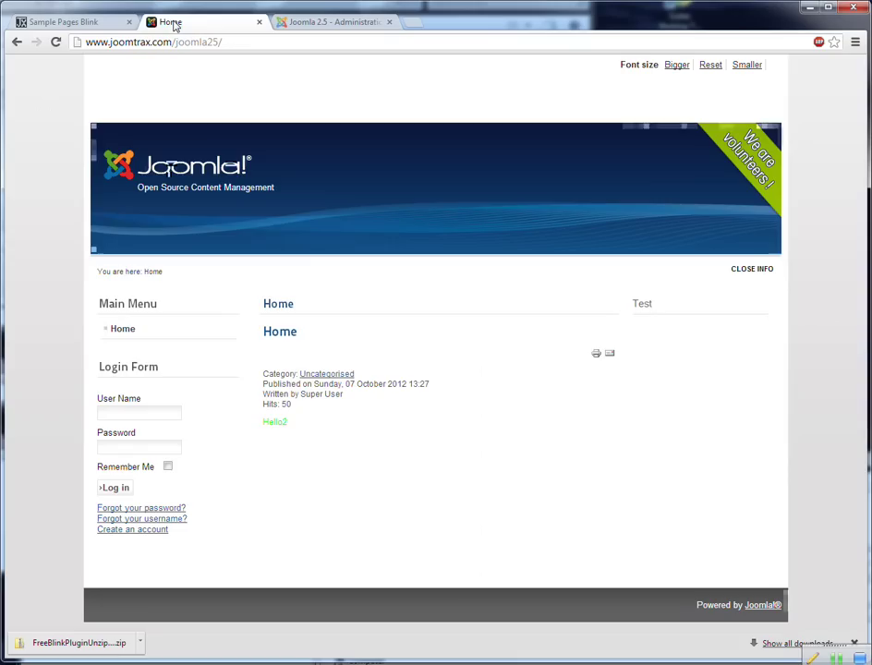